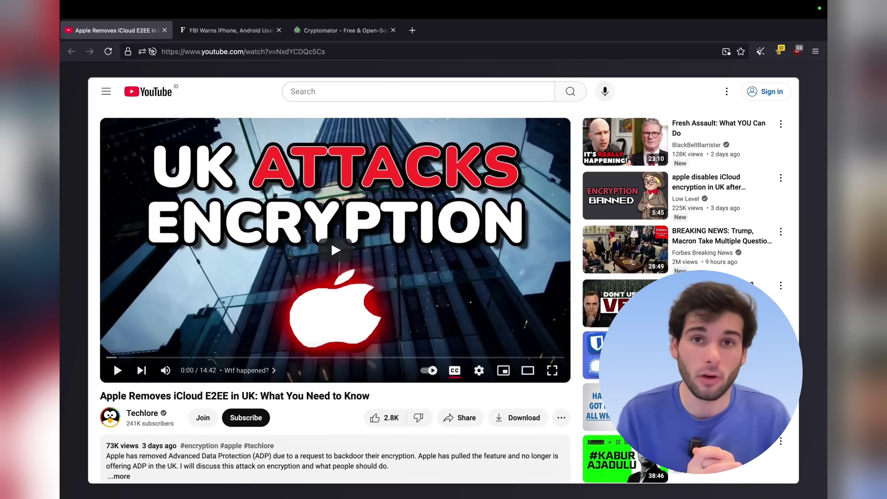
- Switch to the Forbes FBI encryption article and highlight its headline and byline
{"action": "key", "text": "ctrl+Tab"}
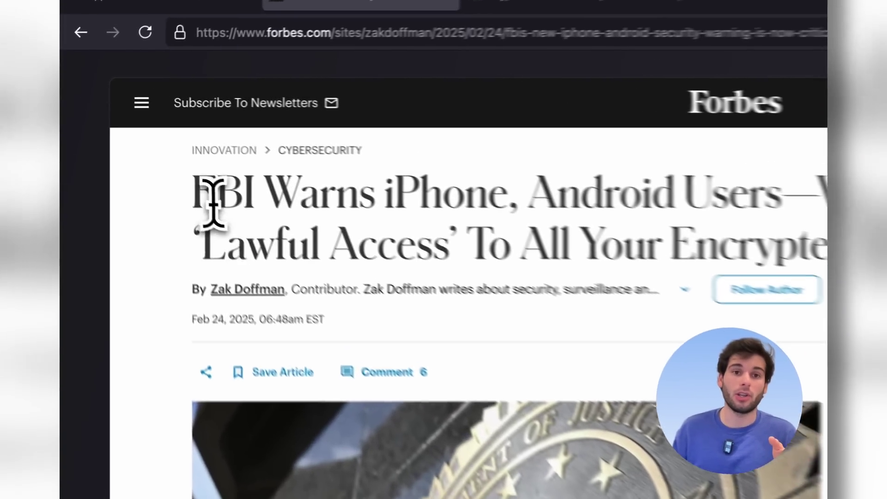
{"action": "left_click_drag", "start_coordinate": [141, 146], "coordinate": [577, 225]}
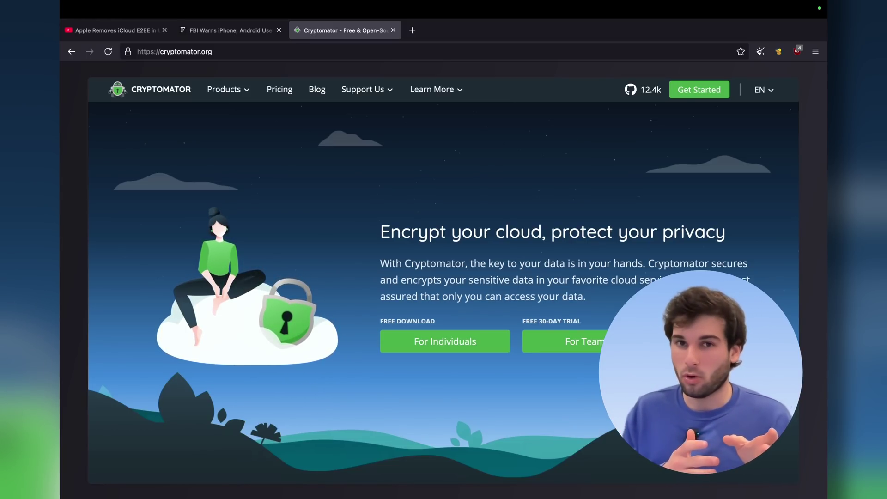
- Scroll down the cryptomator.org page to the explanation of how it protects files
{"action": "scroll", "coordinate": [493, 268], "scroll_direction": "down", "scroll_amount": 15}
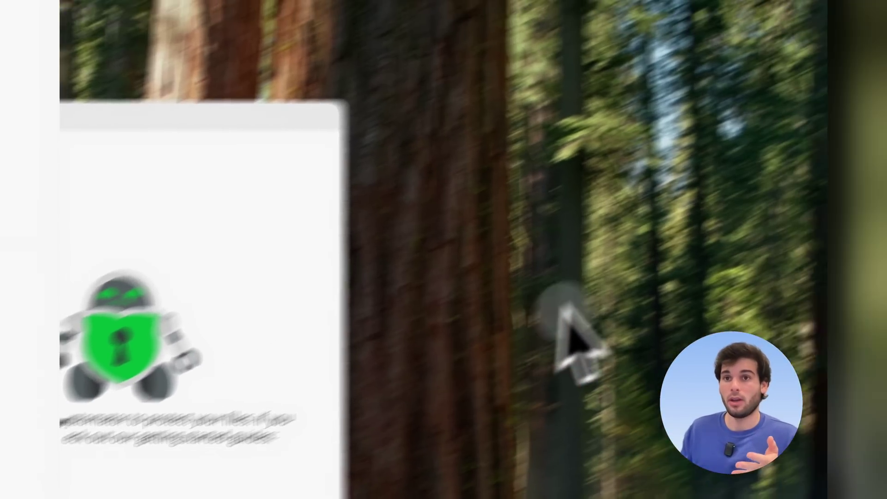
- Check Dropbox's activity panel from the menu bar before adding a vault in Cryptomator
{"action": "left_click", "coordinate": [585, 46]}
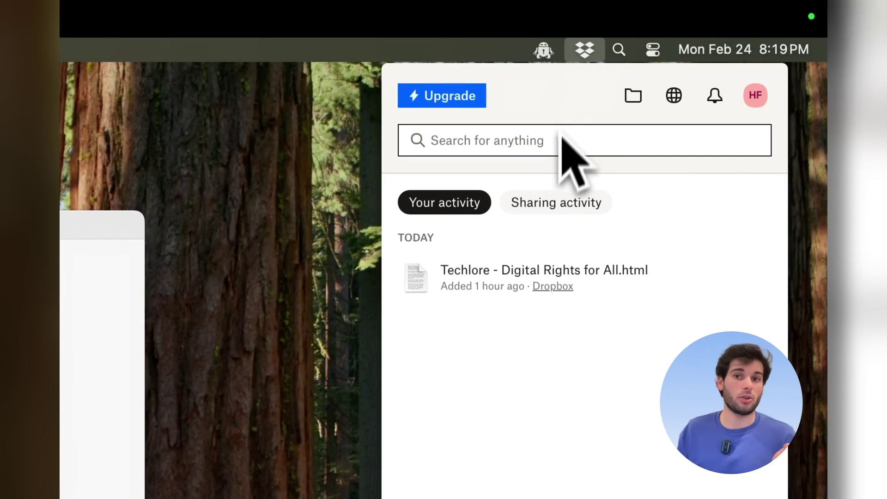
{"action": "mouse_move", "coordinate": [571, 266]}
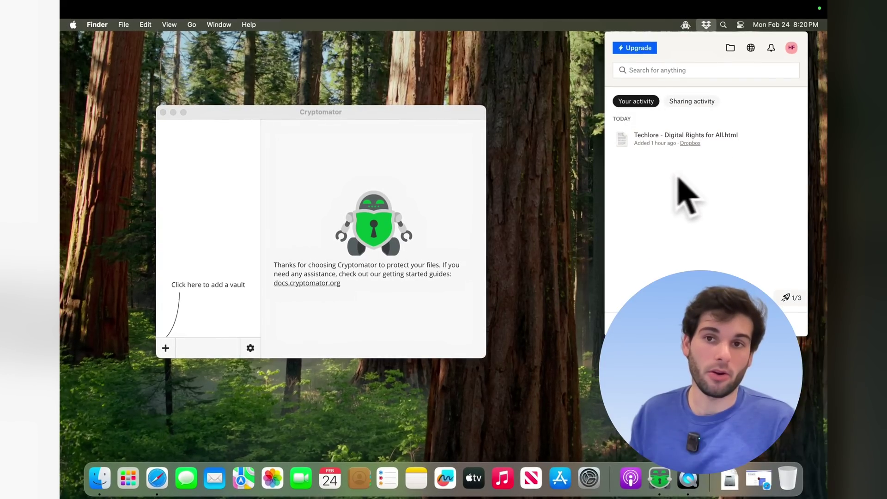
{"action": "mouse_move", "coordinate": [652, 146]}
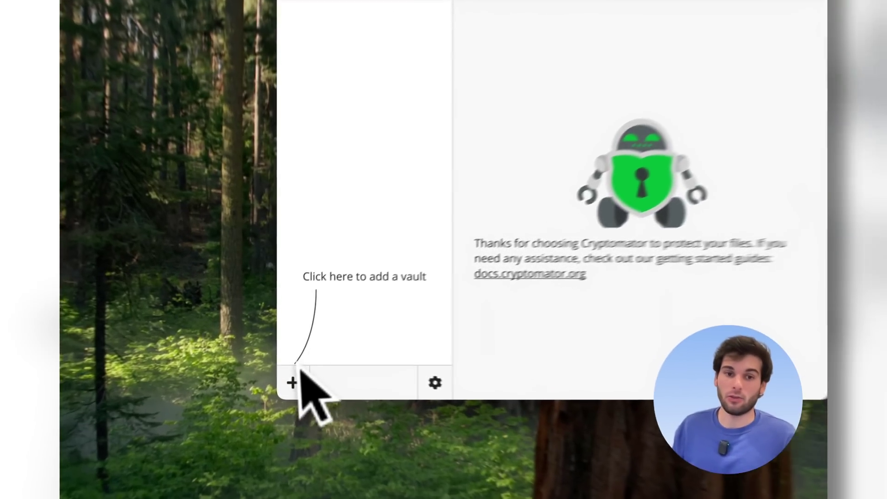
- Start a new vault named with the user's first name followed by 'Test Vault'
{"action": "left_click", "coordinate": [283, 368]}
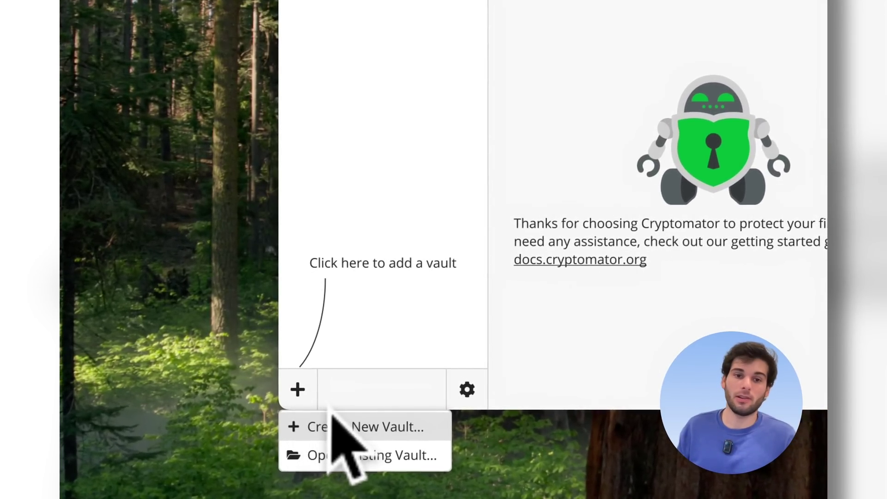
{"action": "left_click", "coordinate": [333, 418]}
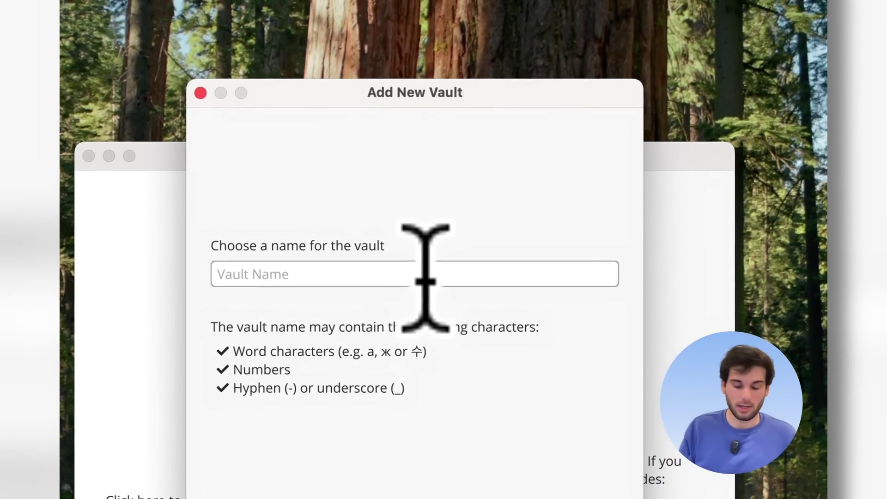
{"action": "left_click", "coordinate": [425, 278]}
{"action": "type", "text": "Henry's T"}
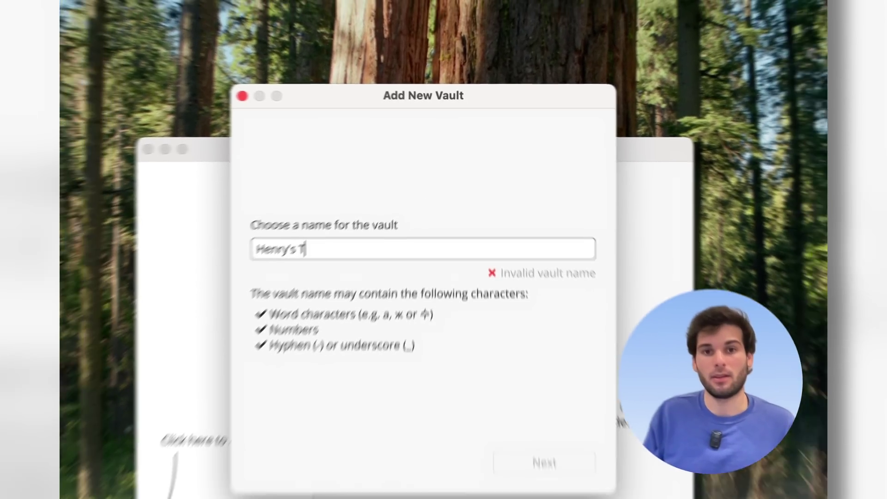
{"action": "type", "text": "est"}
{"action": "key", "text": "BackSpace"}
{"action": "key", "text": "BackSpace"}
{"action": "key", "text": "BackSpace"}
{"action": "key", "text": "BackSpace"}
{"action": "key", "text": "BackSpace"}
{"action": "key", "text": "BackSpace"}
{"action": "key", "text": "BackSpace"}
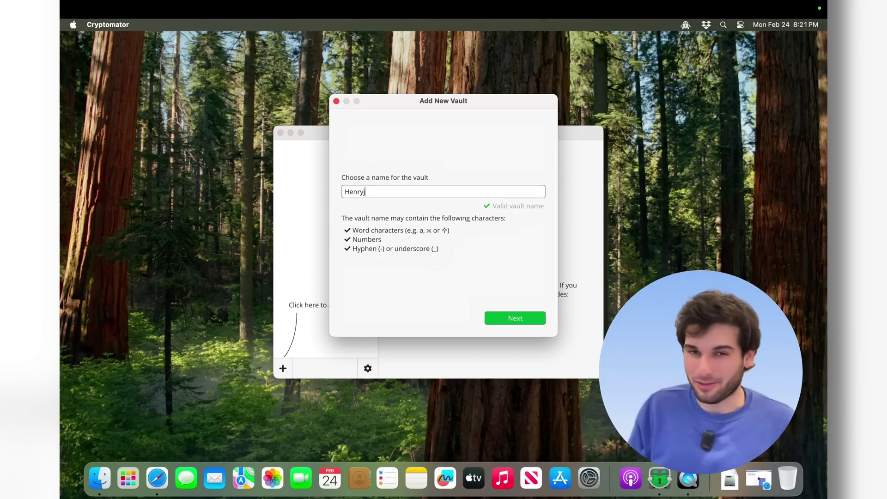
{"action": "type", "text": "Test Vault"}
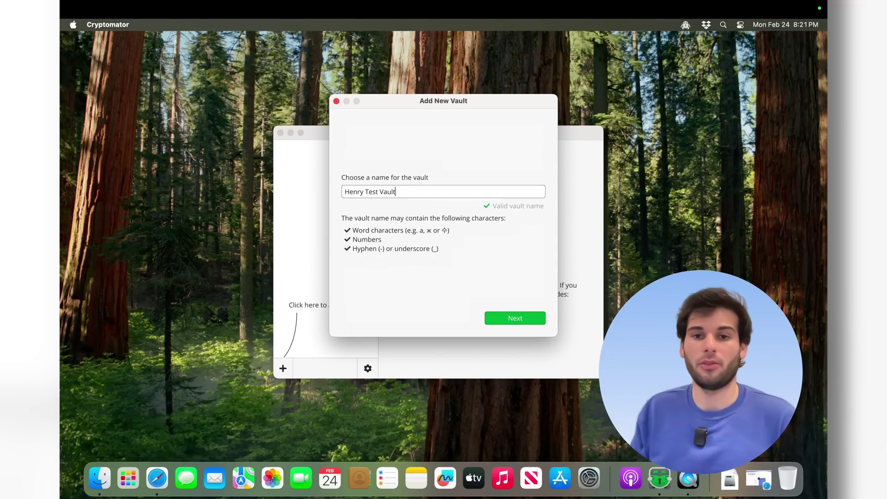
{"action": "key", "text": "Return"}
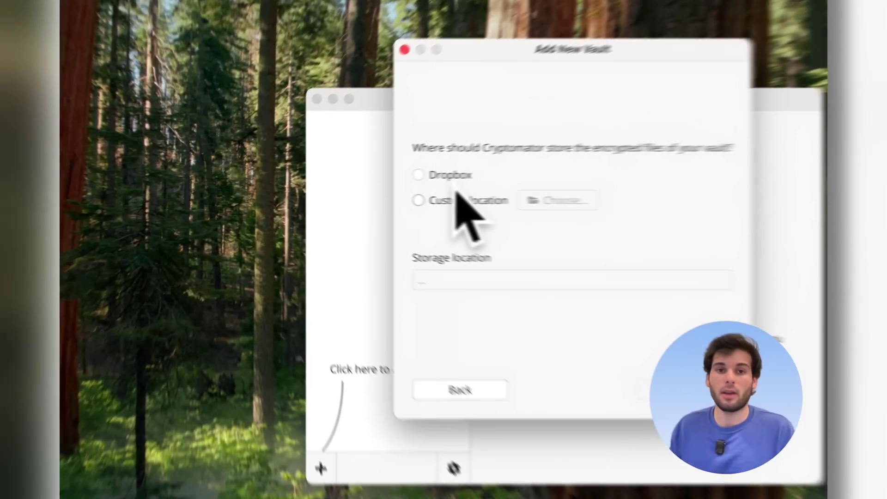
- Choose the Dropbox folder as the vault's storage location and advance to the password step
{"action": "left_click", "coordinate": [372, 196]}
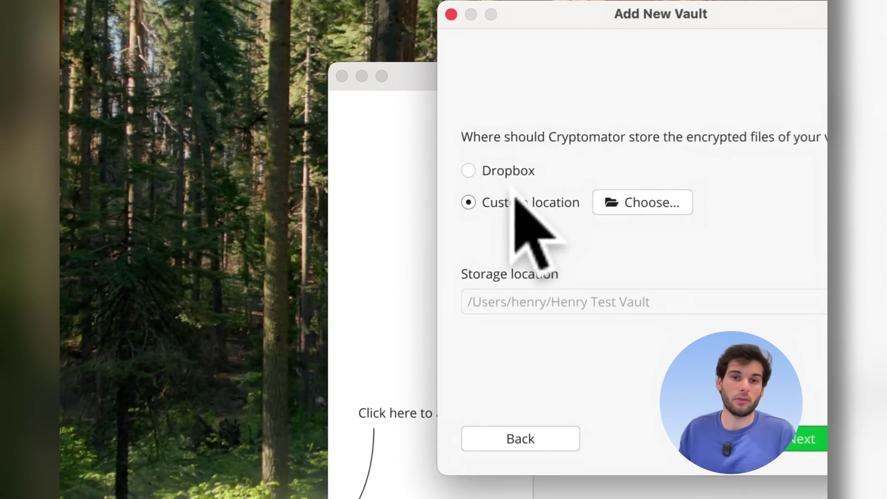
{"action": "left_click", "coordinate": [633, 199]}
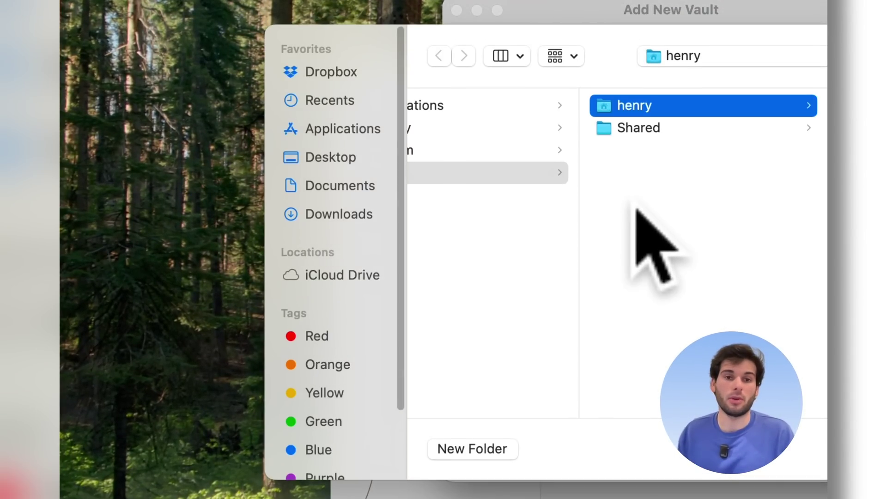
{"action": "left_click", "coordinate": [340, 277]}
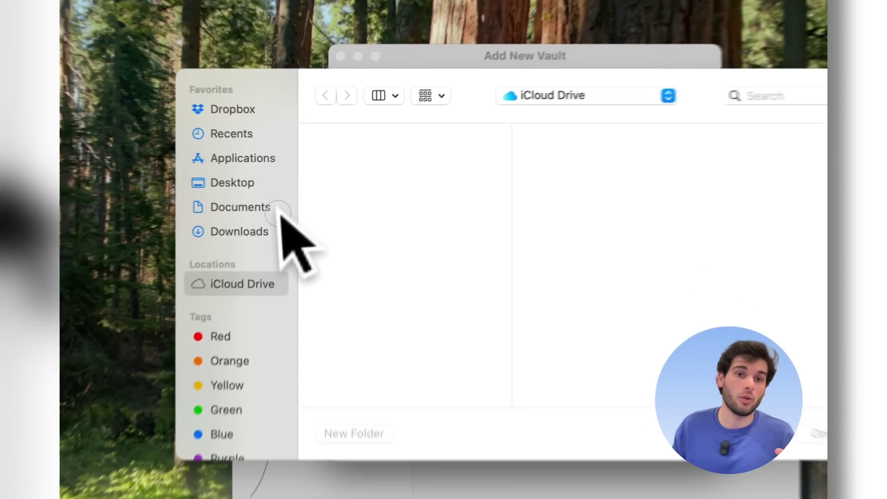
{"action": "left_click", "coordinate": [291, 189]}
{"action": "left_click", "coordinate": [797, 462]}
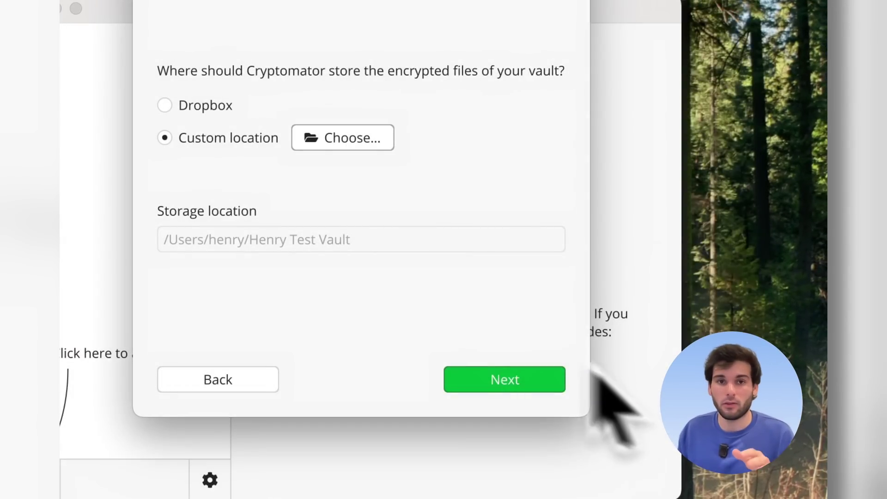
{"action": "left_click", "coordinate": [224, 103]}
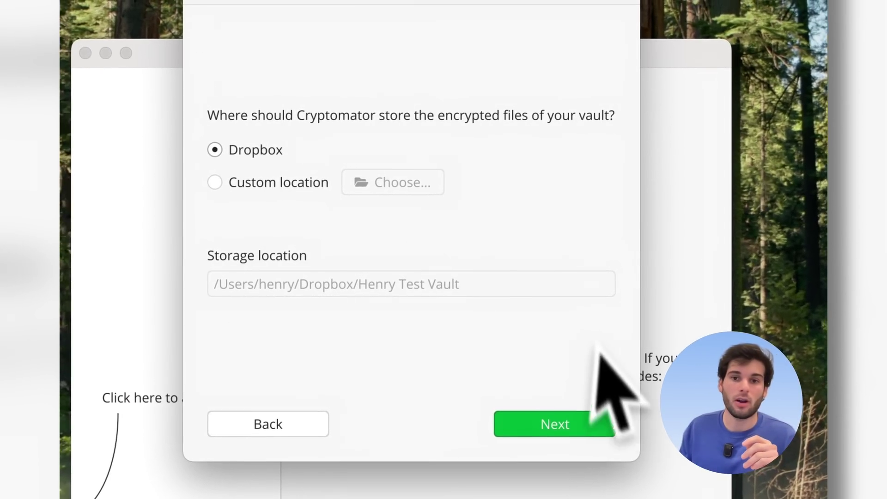
{"action": "left_click", "coordinate": [579, 415]}
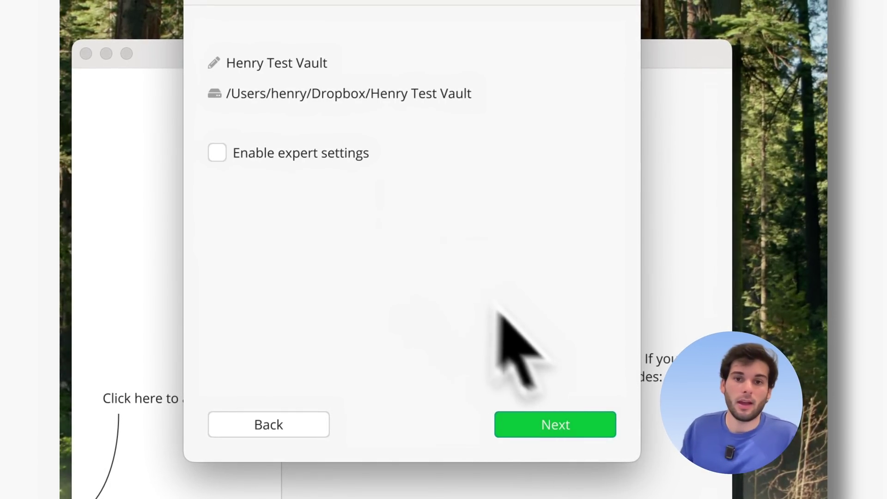
{"action": "left_click", "coordinate": [566, 418]}
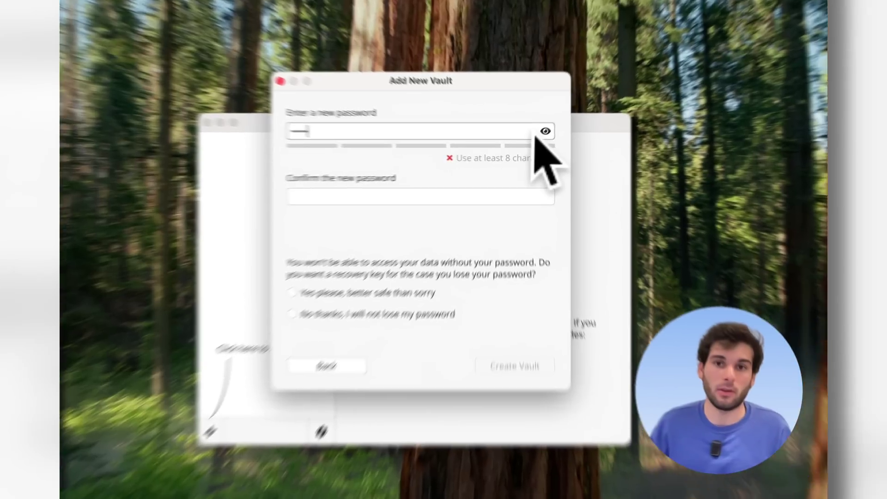
- Enter and confirm a vault password with it visible, and opt to create a recovery key
{"action": "left_click", "coordinate": [538, 139]}
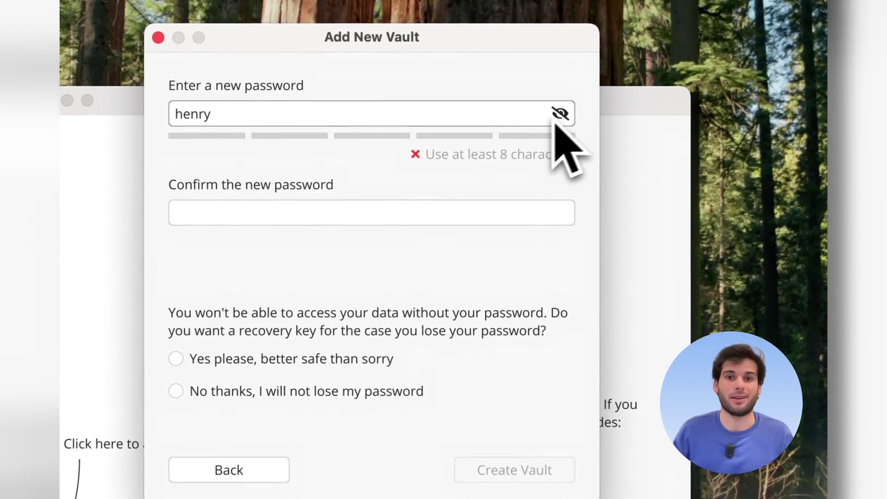
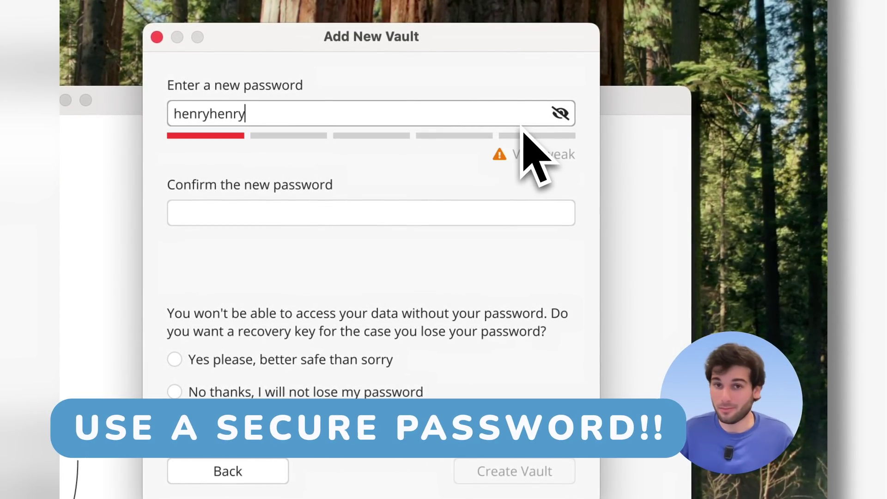
{"action": "left_click", "coordinate": [437, 218]}
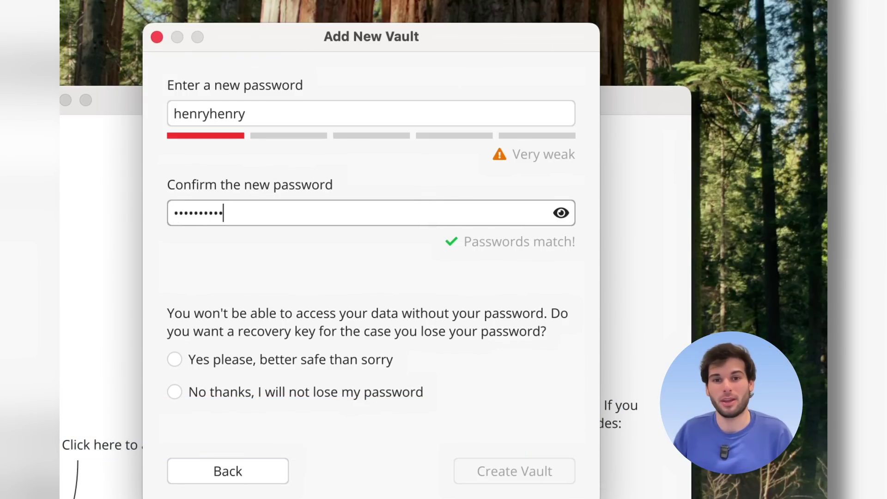
{"action": "left_click", "coordinate": [398, 392]}
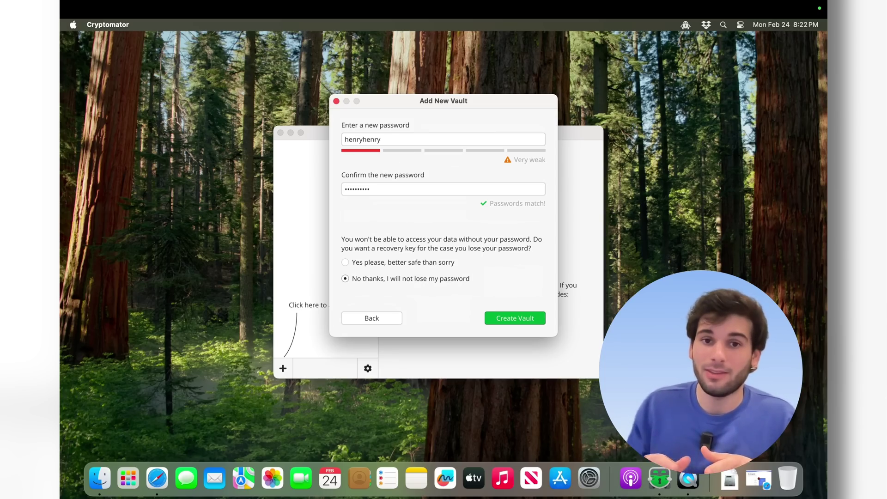
{"action": "left_click", "coordinate": [345, 262]}
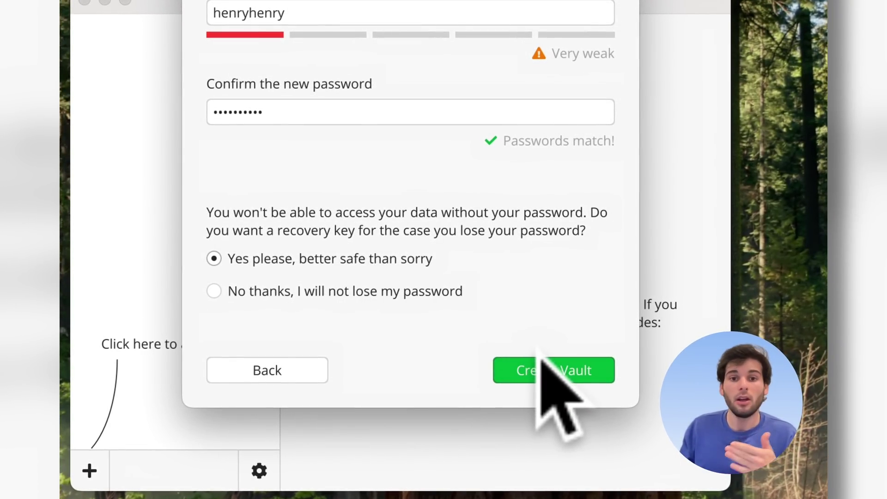
- Create the vault, continue past the recovery key page, and start unlocking it immediately
{"action": "left_click", "coordinate": [533, 363]}
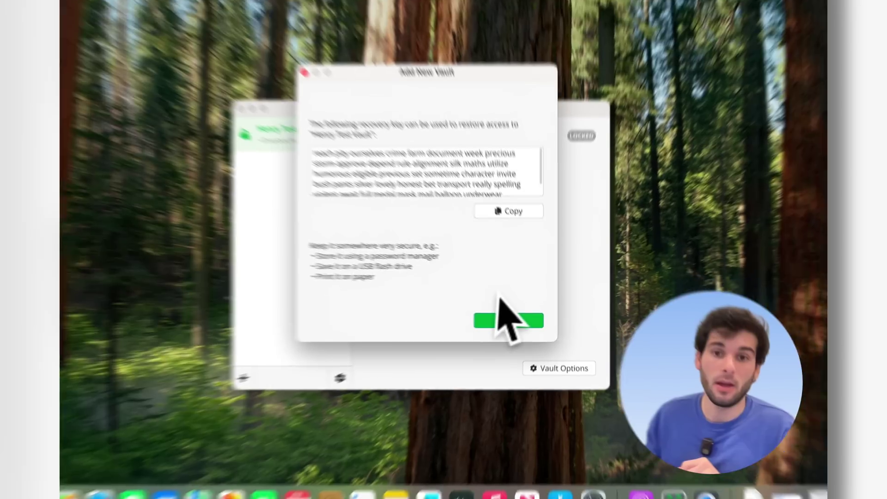
{"action": "left_click", "coordinate": [503, 316]}
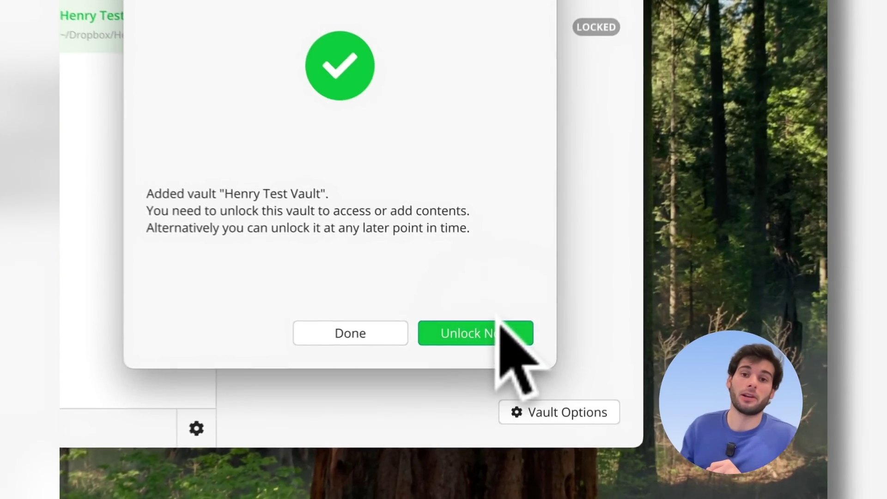
{"action": "left_click", "coordinate": [476, 337]}
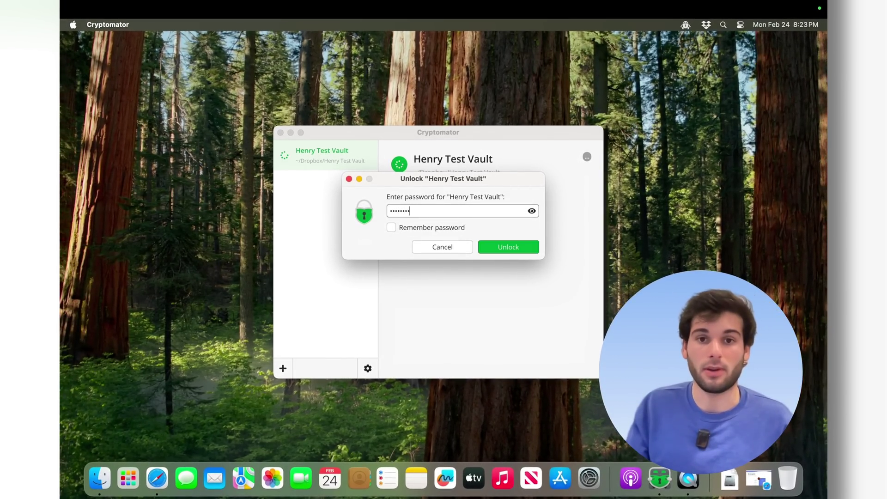
- Unlock the vault with the password remembered, and allow access to the network volume
{"action": "left_click", "coordinate": [485, 243]}
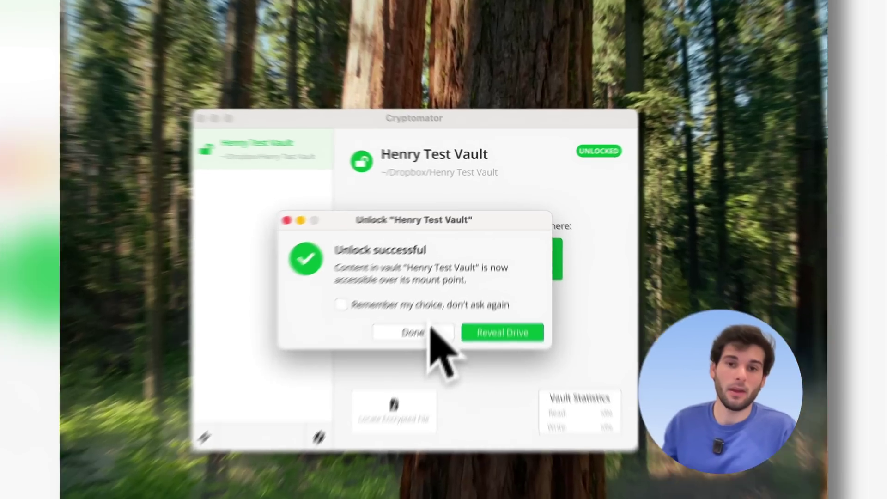
{"action": "left_click", "coordinate": [464, 271]}
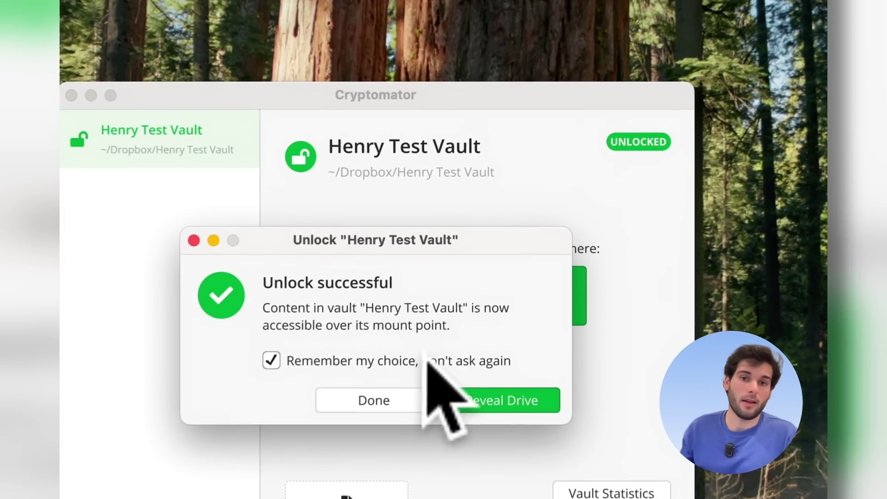
{"action": "left_click", "coordinate": [513, 410]}
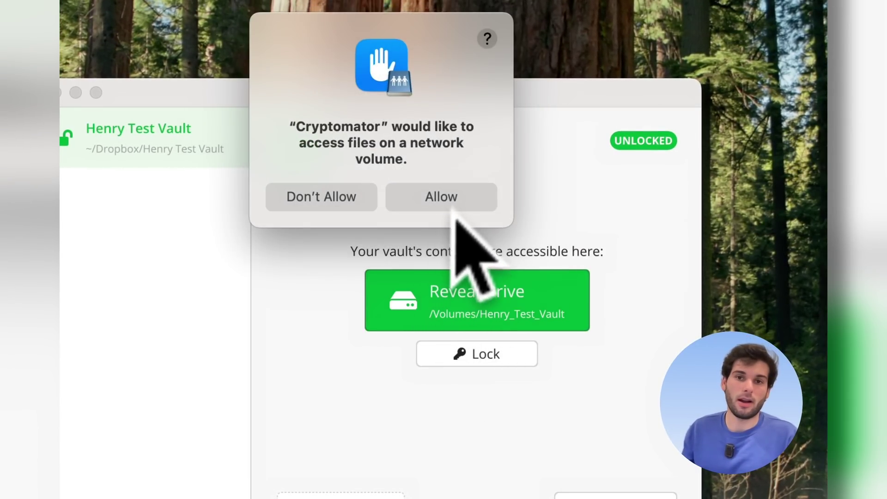
{"action": "left_click", "coordinate": [462, 205]}
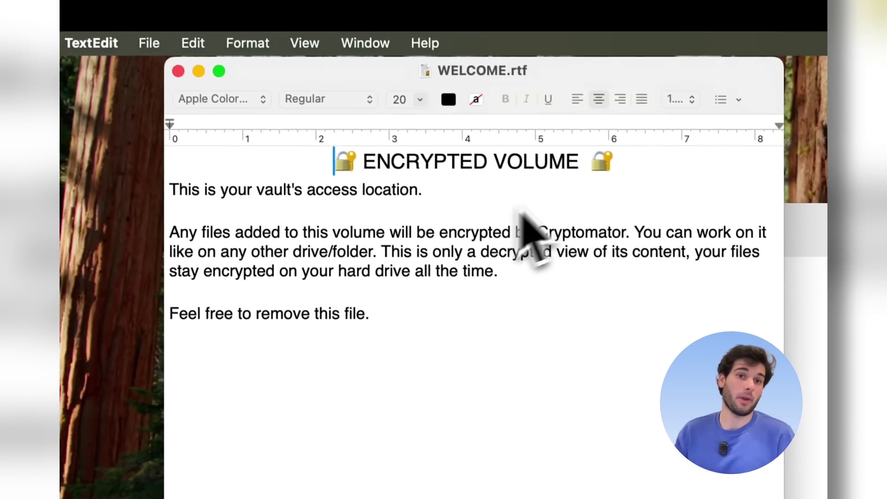
- Read the welcome note, close it, and permanently delete WELCOME.rtf from the vault drive
{"action": "left_click_drag", "start_coordinate": [531, 93], "coordinate": [579, 138]}
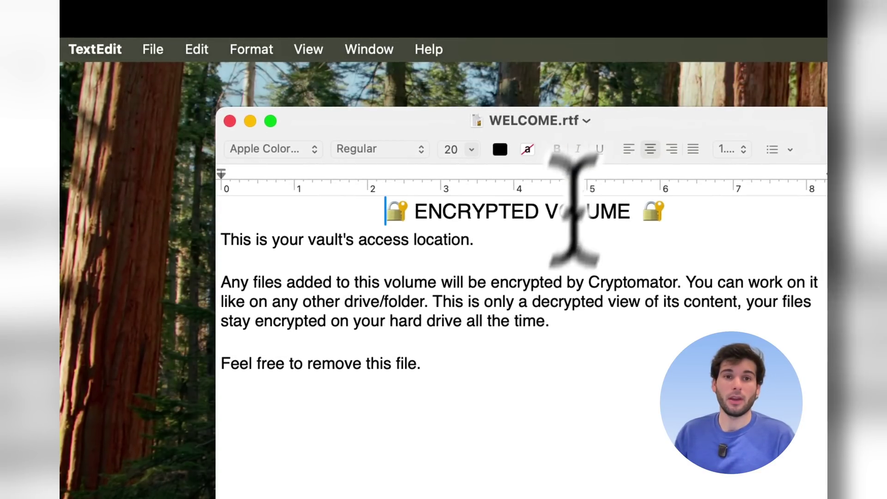
{"action": "left_click_drag", "start_coordinate": [490, 381], "coordinate": [327, 298]}
{"action": "left_click", "coordinate": [322, 282]}
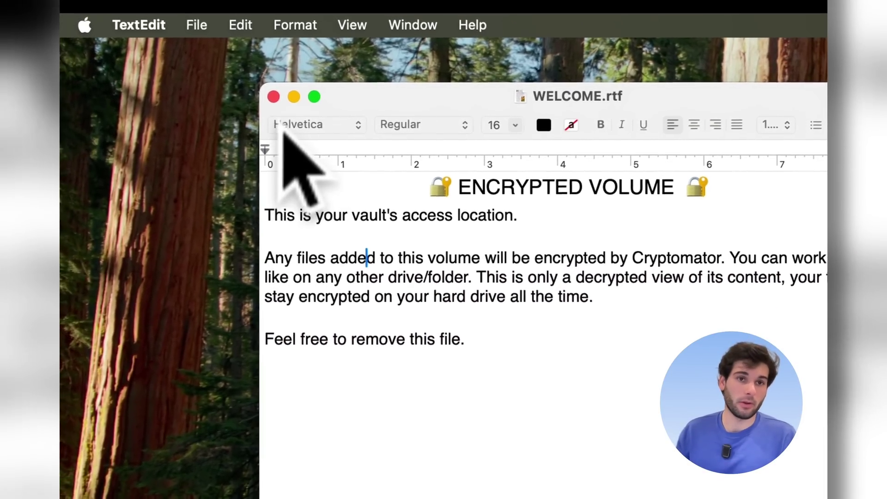
{"action": "left_click", "coordinate": [274, 96]}
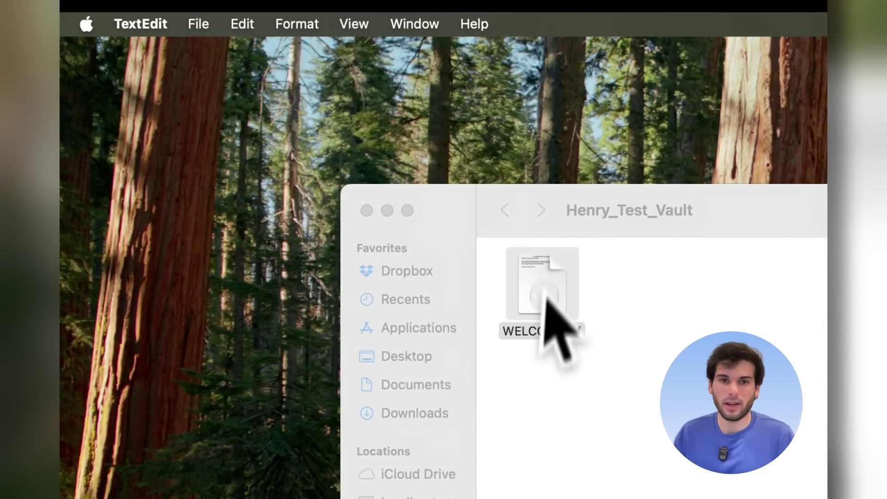
{"action": "right_click", "coordinate": [546, 301]}
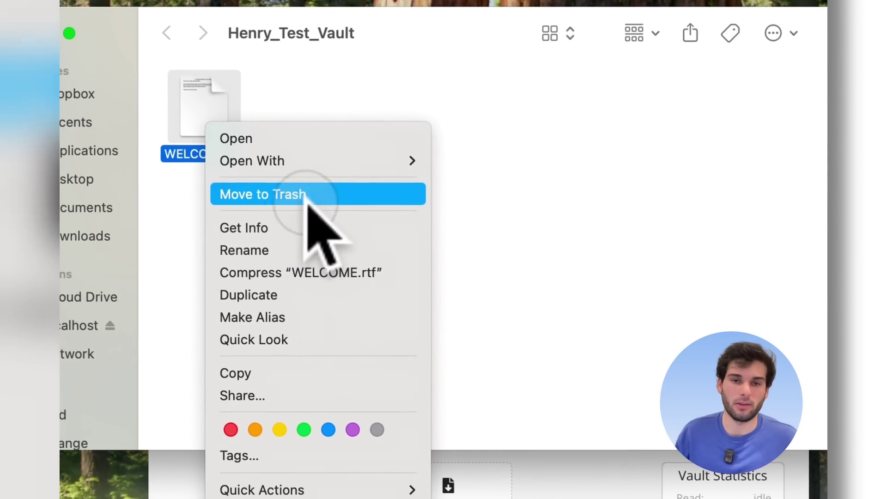
{"action": "left_click", "coordinate": [415, 261]}
{"action": "left_click", "coordinate": [548, 225]}
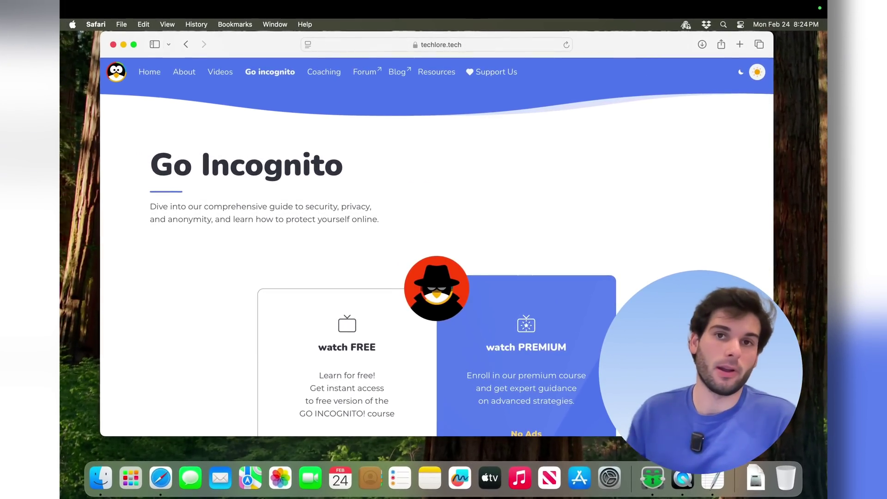
- Look over the techlore Go Incognito page and its logo image, then close Safari
{"action": "scroll", "coordinate": [434, 250], "scroll_direction": "down", "scroll_amount": 5}
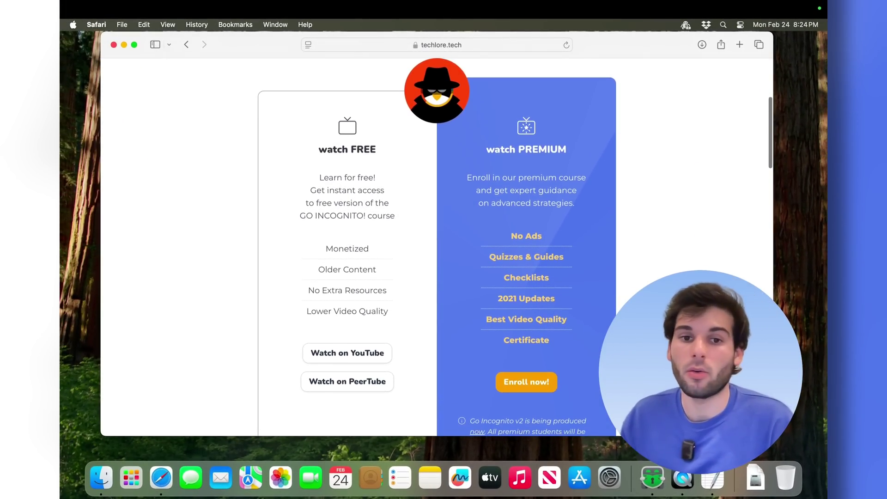
{"action": "scroll", "coordinate": [451, 174], "scroll_direction": "up", "scroll_amount": 3}
{"action": "right_click", "coordinate": [446, 166]}
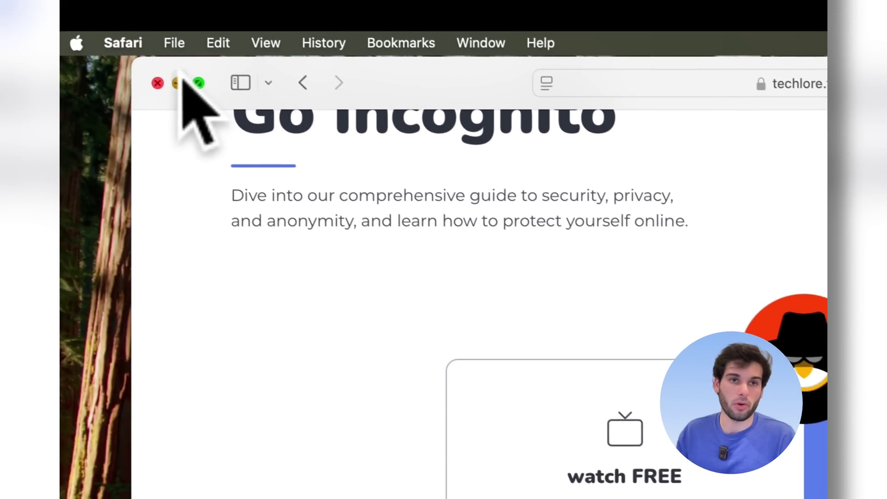
{"action": "left_click", "coordinate": [84, 26]}
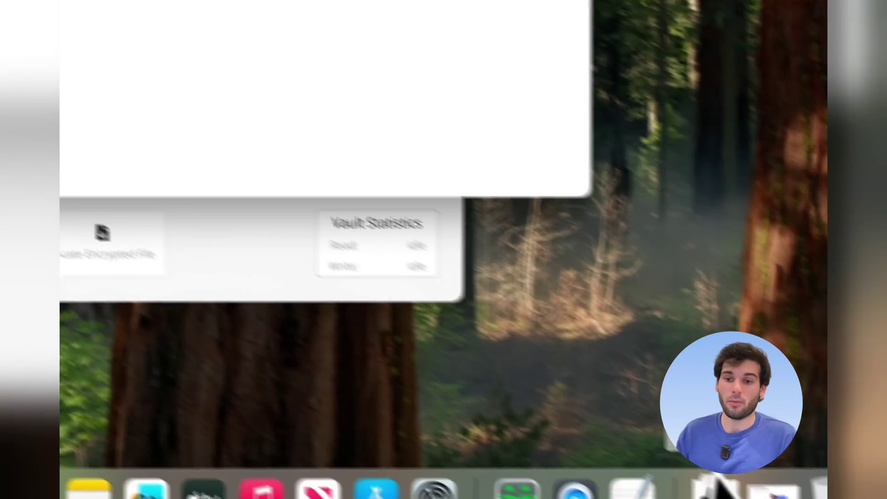
- Copy techlore-logo-incognito-v5.svg from Downloads into the vault drive twice, keeping both copies
{"action": "left_click", "coordinate": [716, 485]}
{"action": "left_click_drag", "start_coordinate": [638, 380], "coordinate": [303, 135]}
{"action": "key", "text": "super+w"}
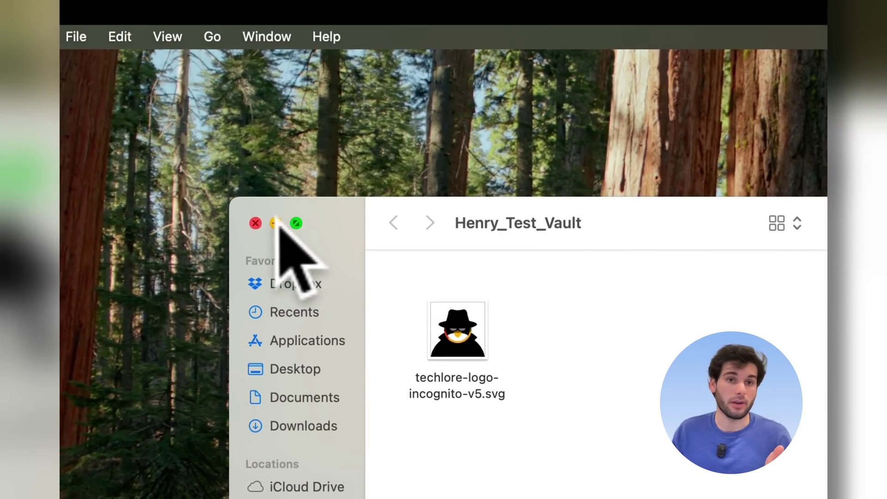
{"action": "left_click", "coordinate": [257, 224]}
{"action": "left_click", "coordinate": [815, 462]}
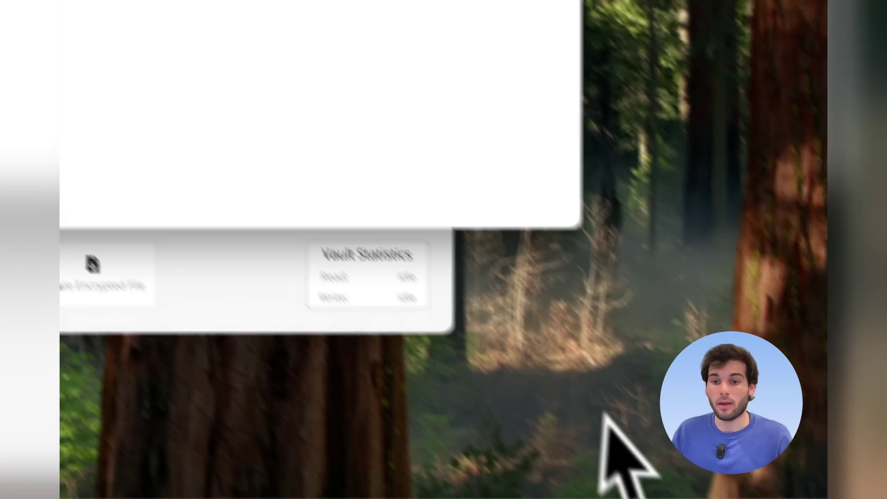
{"action": "left_click", "coordinate": [634, 455]}
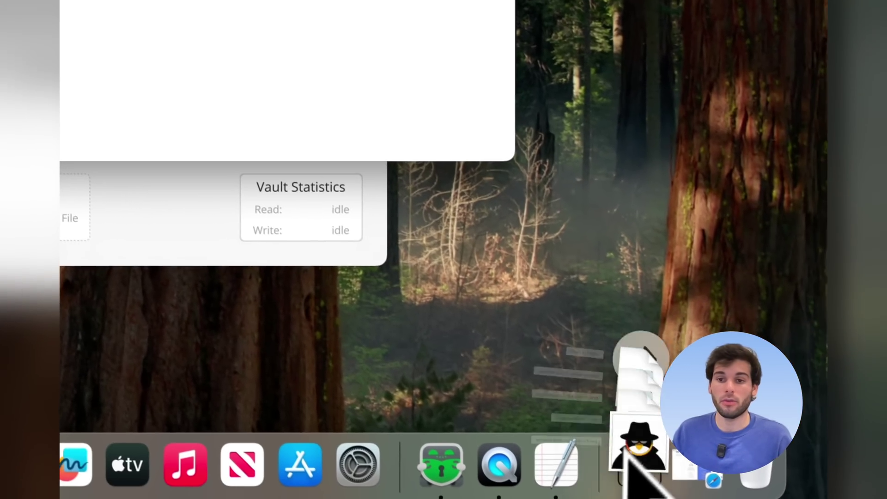
{"action": "left_click_drag", "start_coordinate": [631, 374], "coordinate": [207, 88]}
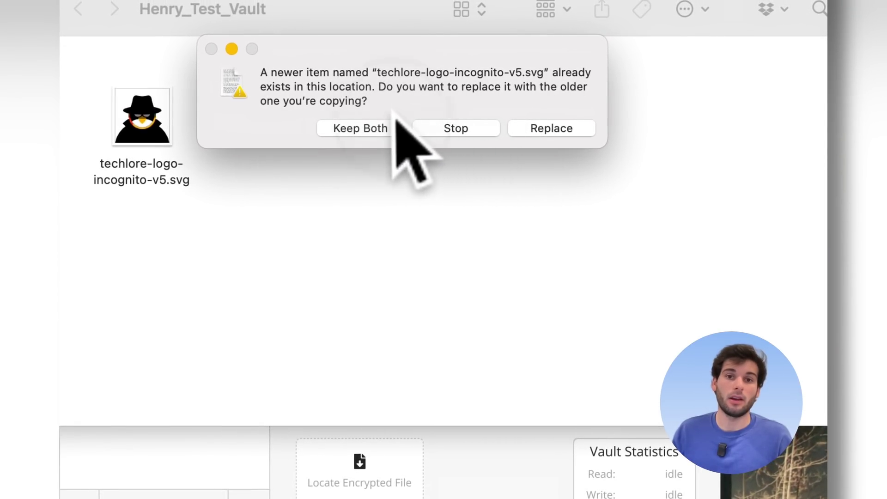
{"action": "left_click", "coordinate": [387, 129]}
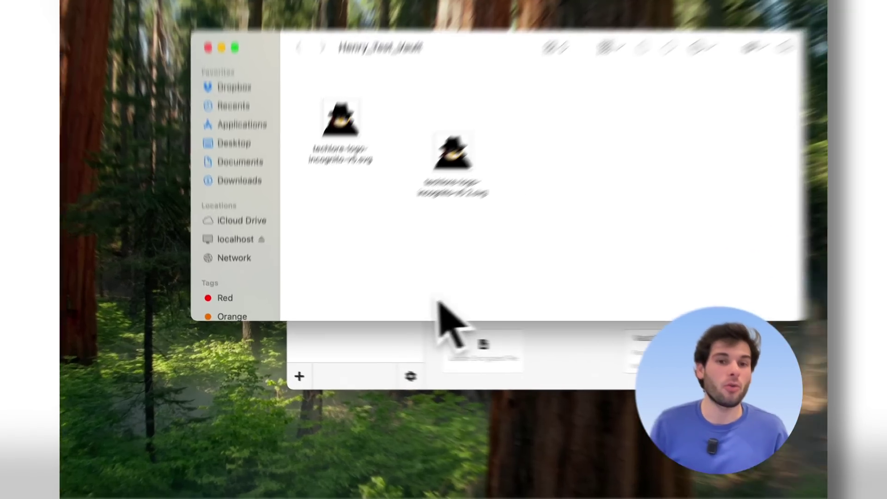
{"action": "left_click", "coordinate": [337, 347]}
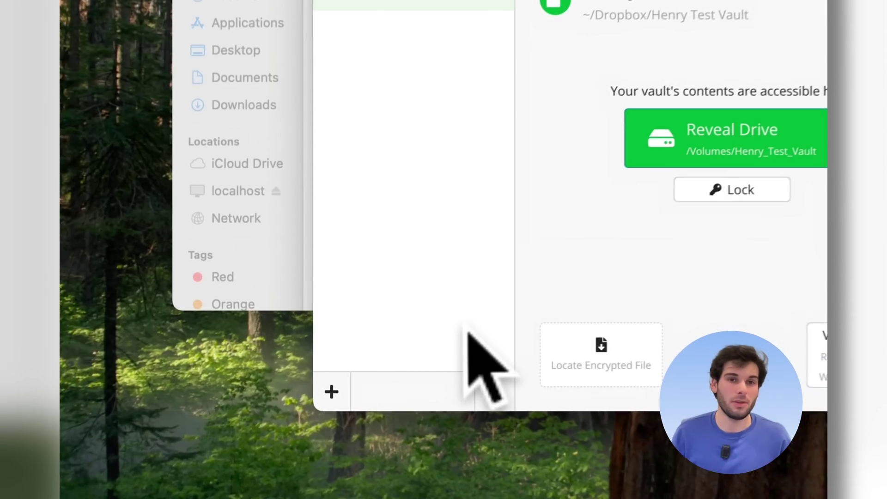
{"action": "left_click", "coordinate": [335, 393]}
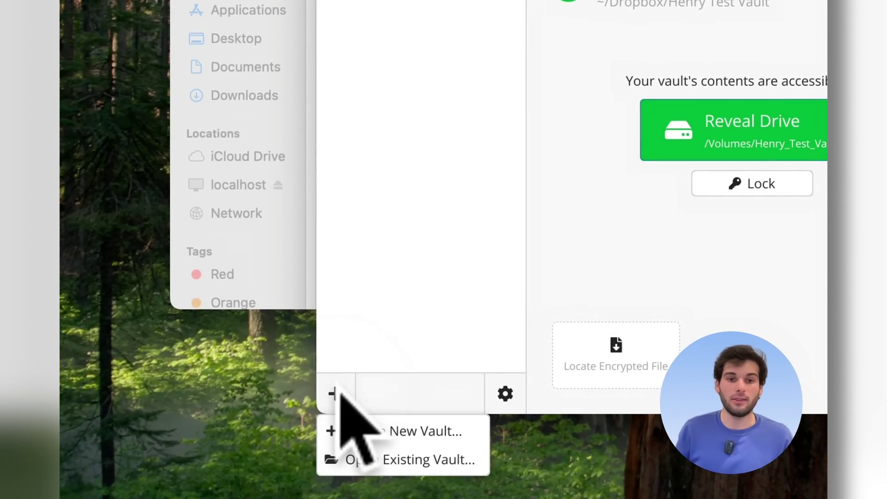
{"action": "left_click", "coordinate": [365, 426]}
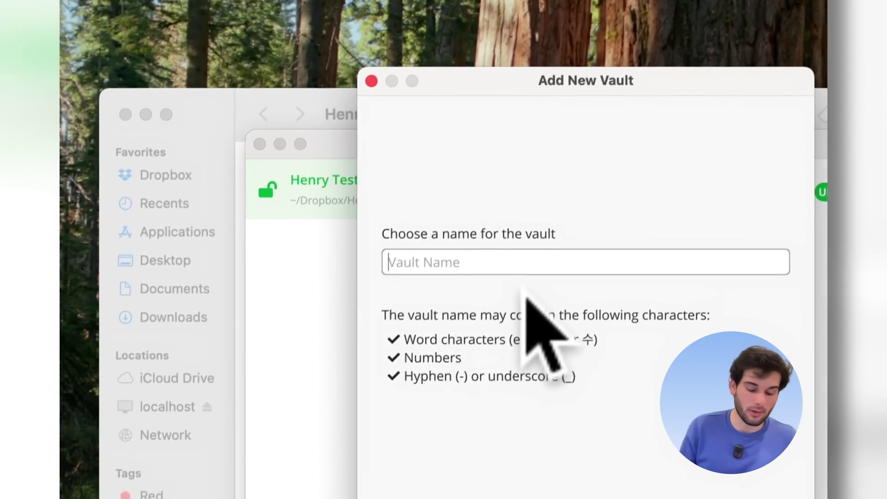
{"action": "type", "text": "WOrk"}
{"action": "key", "text": "BackSpace"}
{"action": "key", "text": "BackSpace"}
{"action": "key", "text": "BackSpace"}
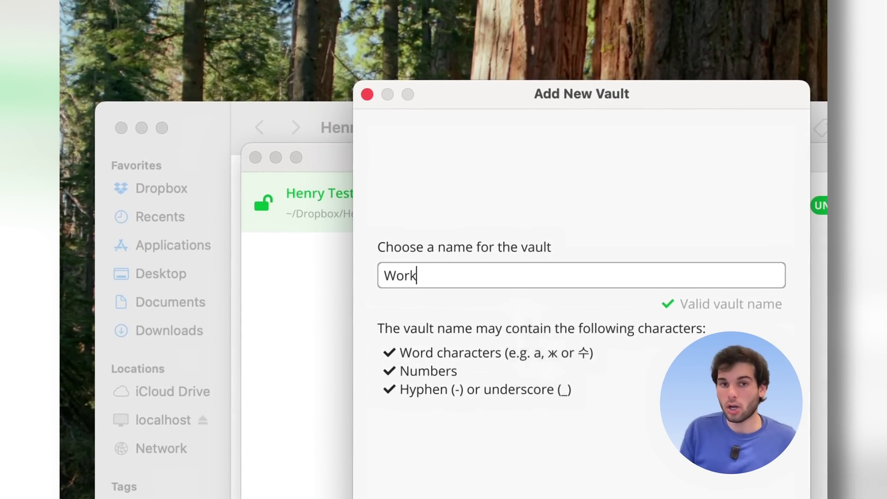
{"action": "key", "text": "Return"}
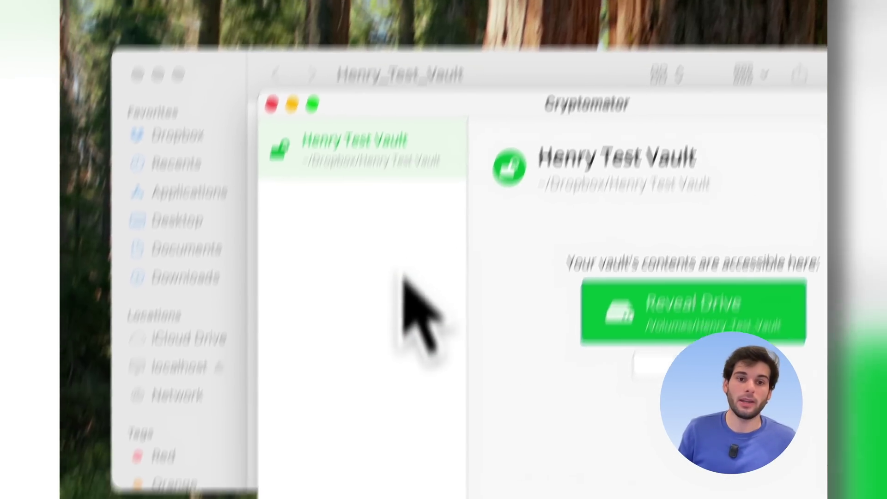
{"action": "left_click", "coordinate": [326, 418]}
{"action": "left_click", "coordinate": [376, 435]}
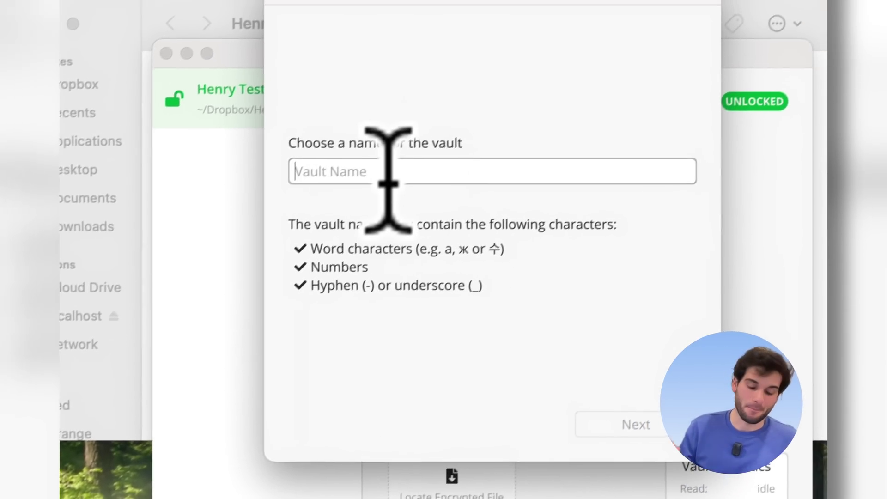
{"action": "type", "text": "Backup"}
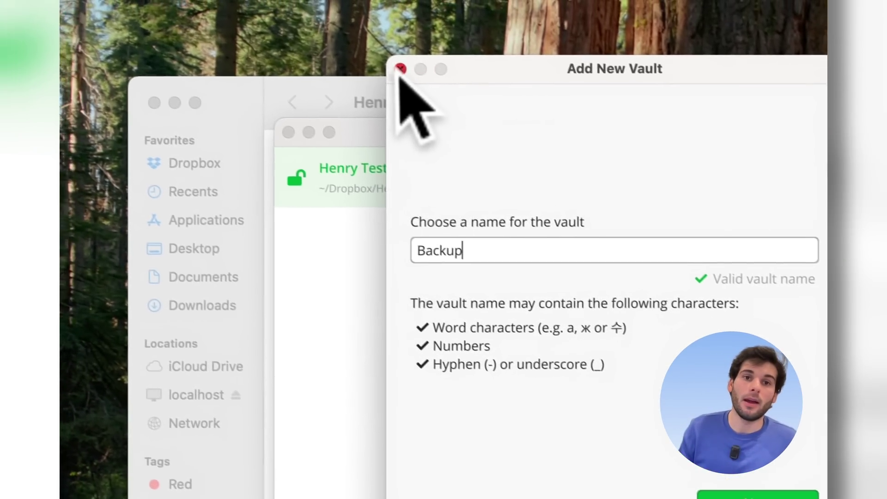
{"action": "left_click", "coordinate": [263, 4]}
{"action": "left_click", "coordinate": [317, 386]}
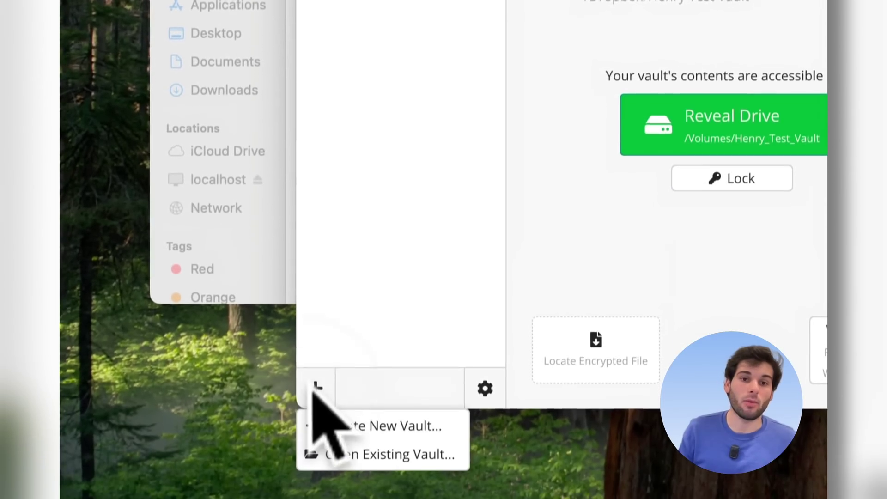
{"action": "left_click", "coordinate": [365, 401]}
{"action": "type", "text": "Family"}
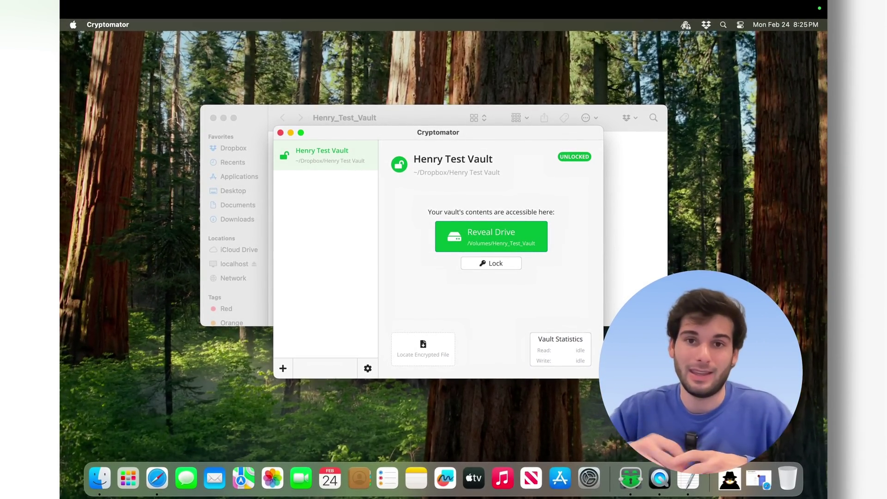
- Reveal the vault drive's files, then lock the test vault from Cryptomator
{"action": "left_click", "coordinate": [491, 236]}
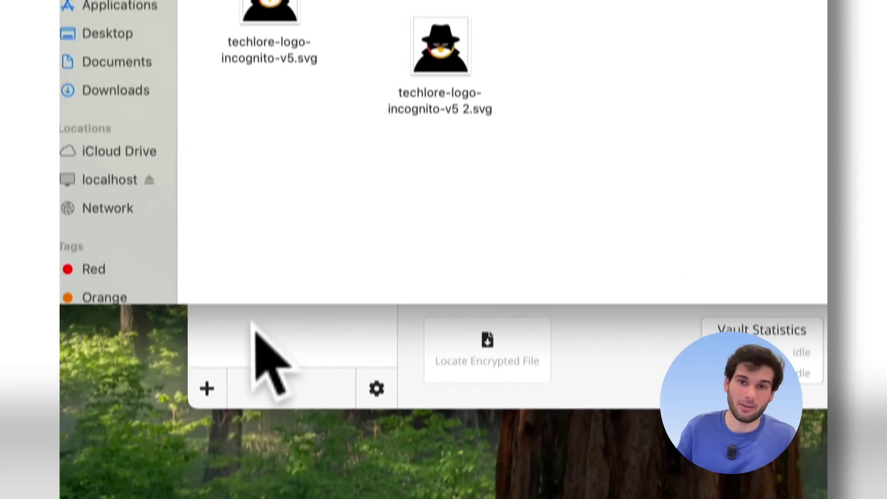
{"action": "left_click", "coordinate": [258, 456]}
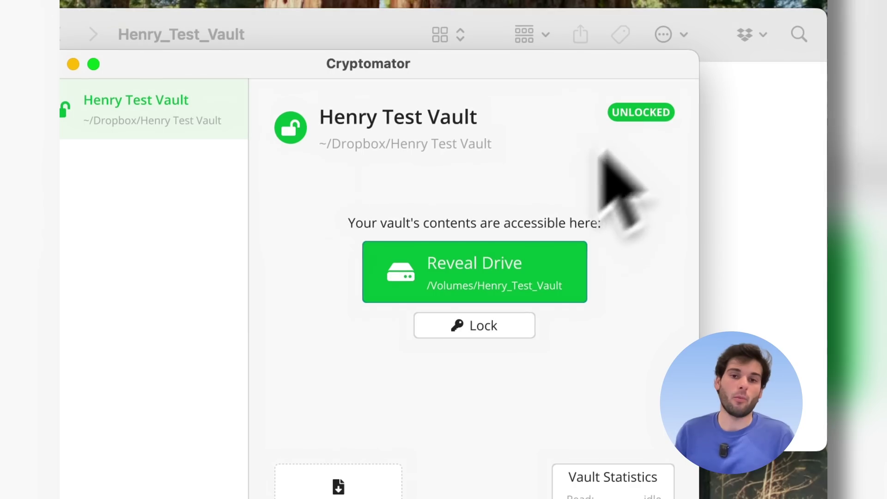
{"action": "left_click", "coordinate": [456, 326]}
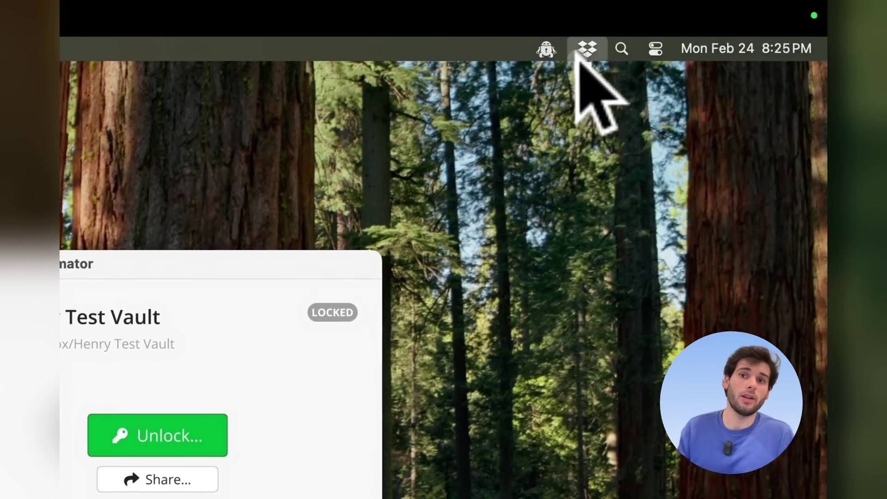
- Check Dropbox's activity list for the synced Henry Test Vault and the Techlore HTML file
{"action": "left_click", "coordinate": [578, 52]}
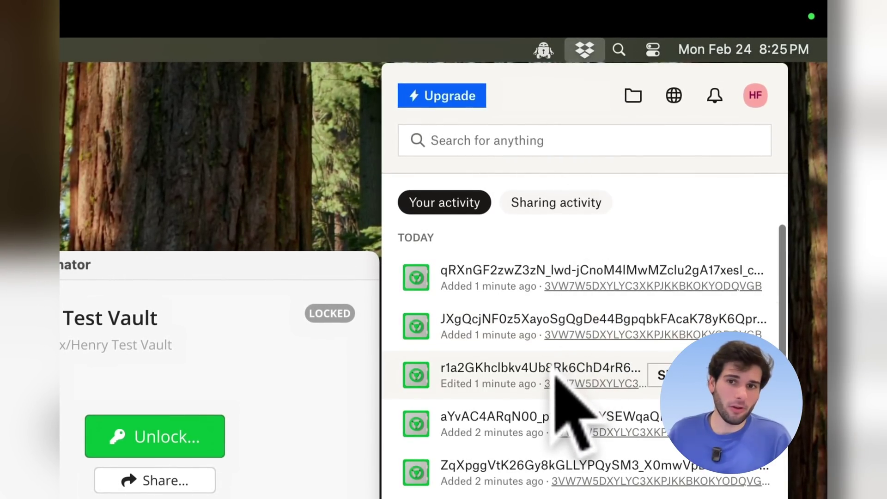
{"action": "scroll", "coordinate": [556, 376], "scroll_direction": "down", "scroll_amount": 3}
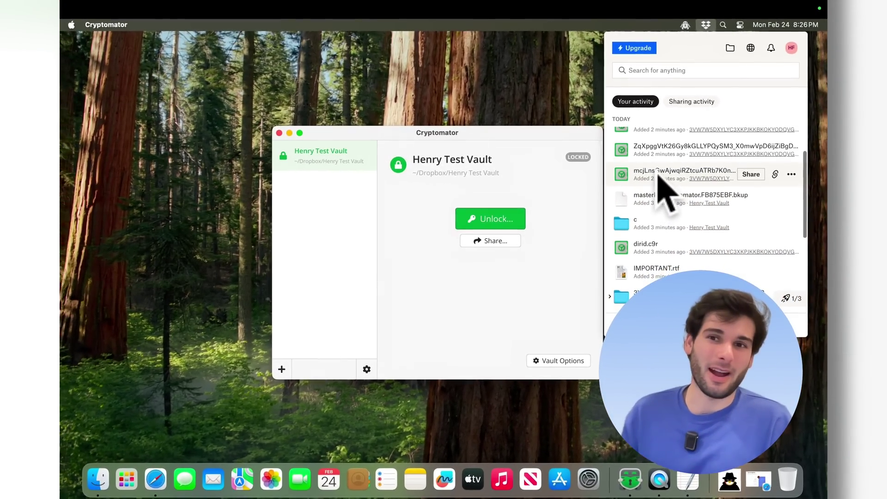
{"action": "scroll", "coordinate": [661, 187], "scroll_direction": "up", "scroll_amount": 4}
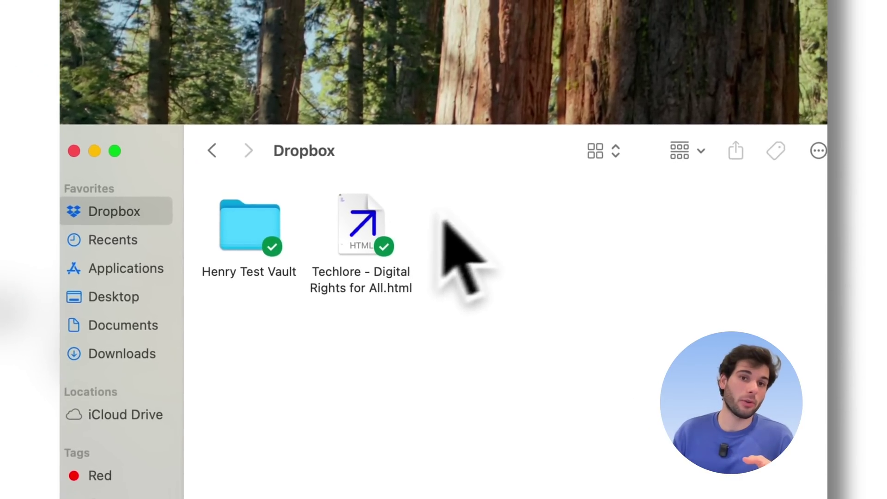
- Open the Henry Test Vault folder, then open and close its IMPORTANT.rtf notice
{"action": "left_click", "coordinate": [265, 233]}
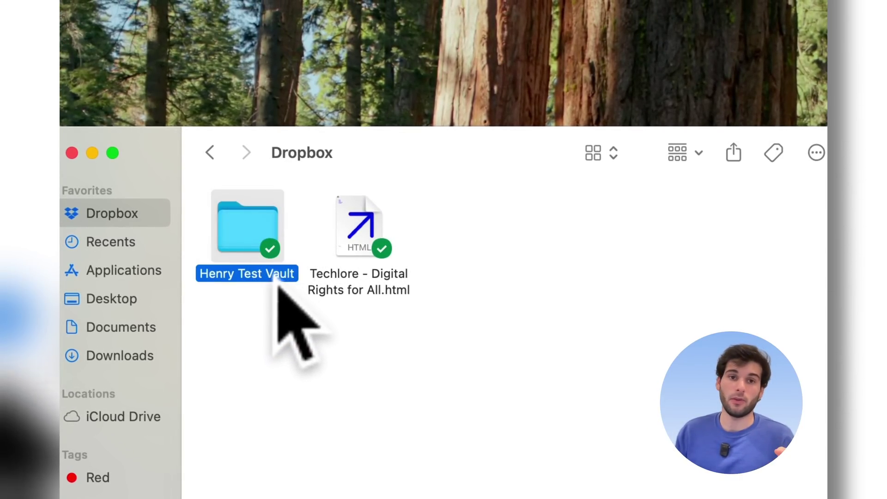
{"action": "left_click_drag", "start_coordinate": [410, 156], "coordinate": [459, 138]}
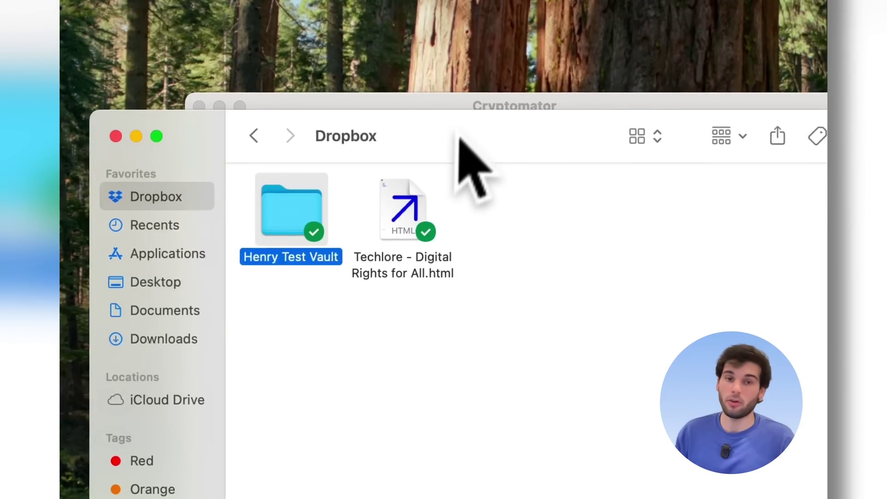
{"action": "double_click", "coordinate": [284, 220]}
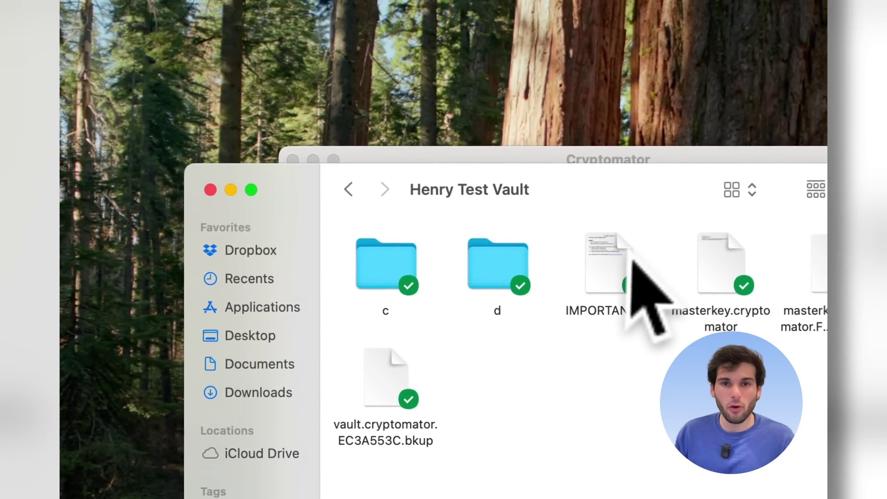
{"action": "double_click", "coordinate": [632, 262]}
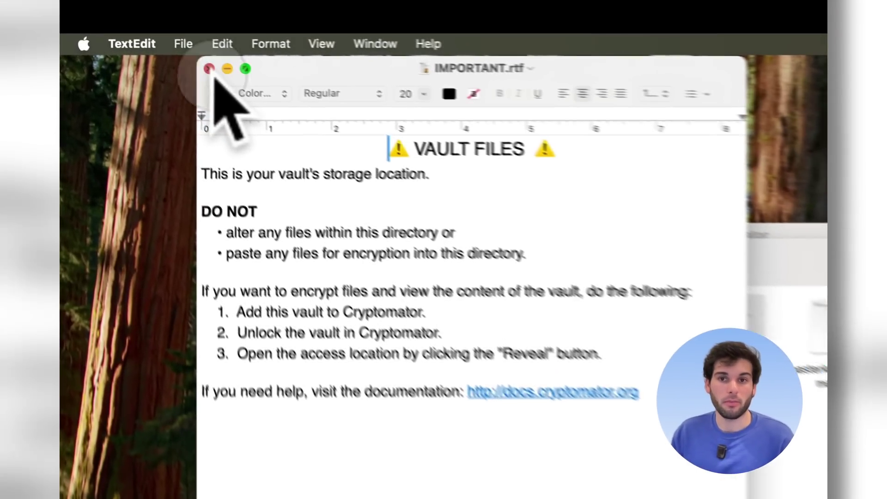
{"action": "left_click", "coordinate": [144, 39]}
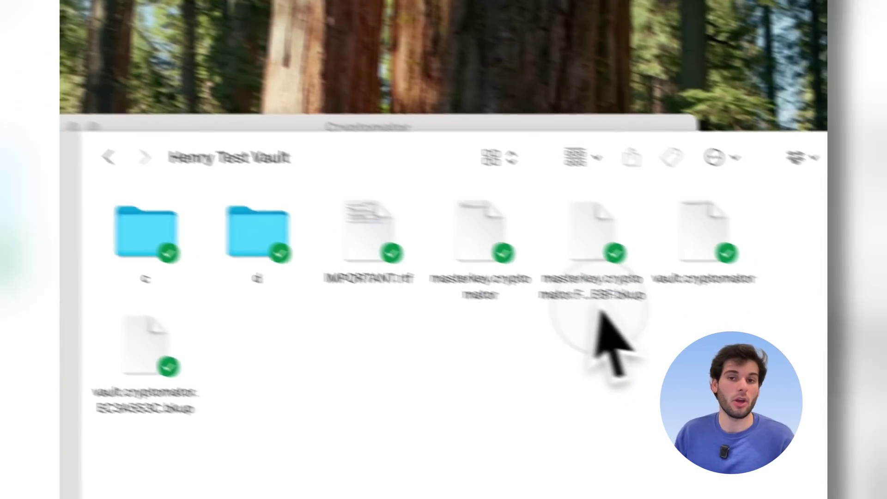
- Point out vault.cryptomator, masterkey.cryptomator and folder d, then open vault.cryptomator in Cryptomator
{"action": "left_click", "coordinate": [706, 245]}
{"action": "left_click", "coordinate": [483, 240]}
{"action": "left_click", "coordinate": [258, 236]}
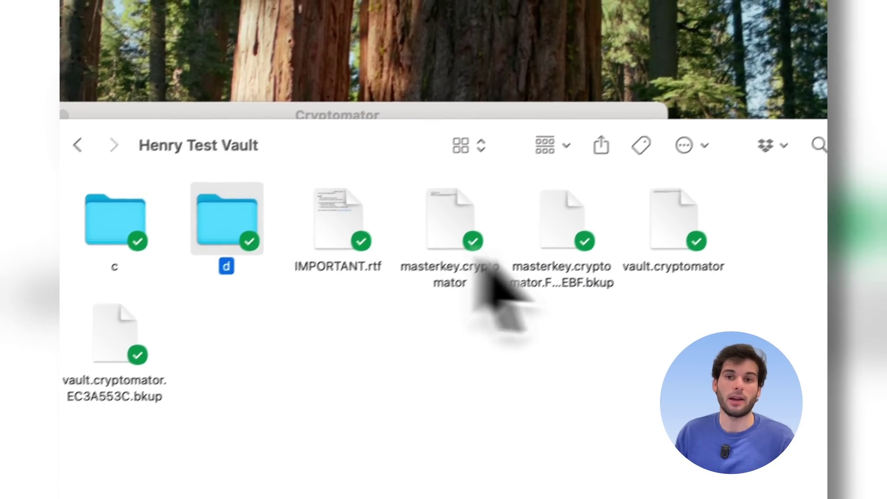
{"action": "left_click", "coordinate": [707, 250]}
{"action": "double_click", "coordinate": [647, 289]}
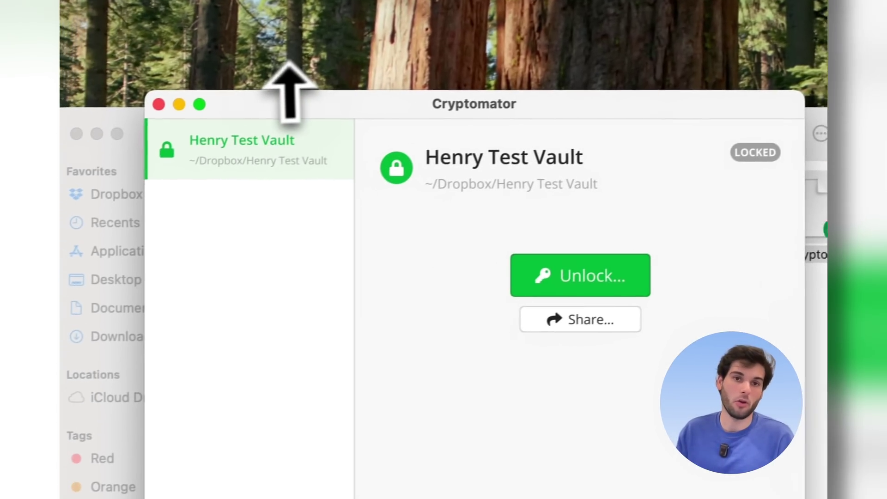
- Start unlocking Henry Test Vault, then cancel the password prompt so it stays locked
{"action": "left_click", "coordinate": [575, 272]}
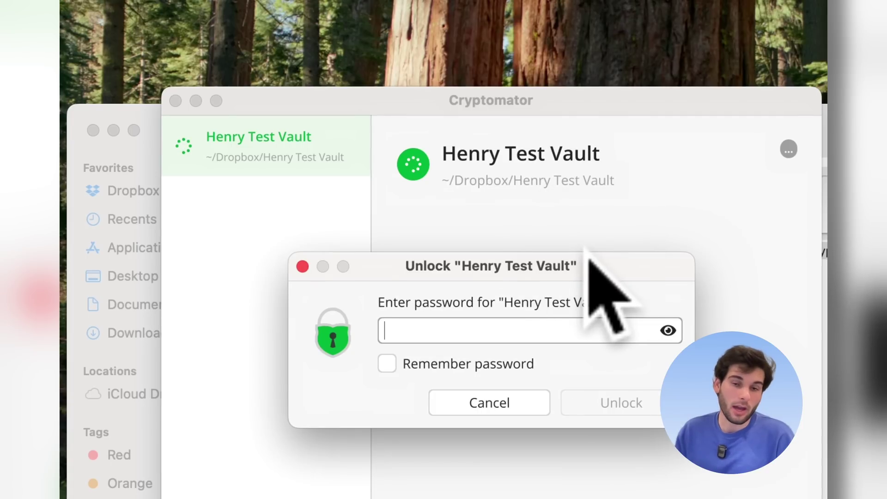
{"action": "left_click", "coordinate": [476, 405]}
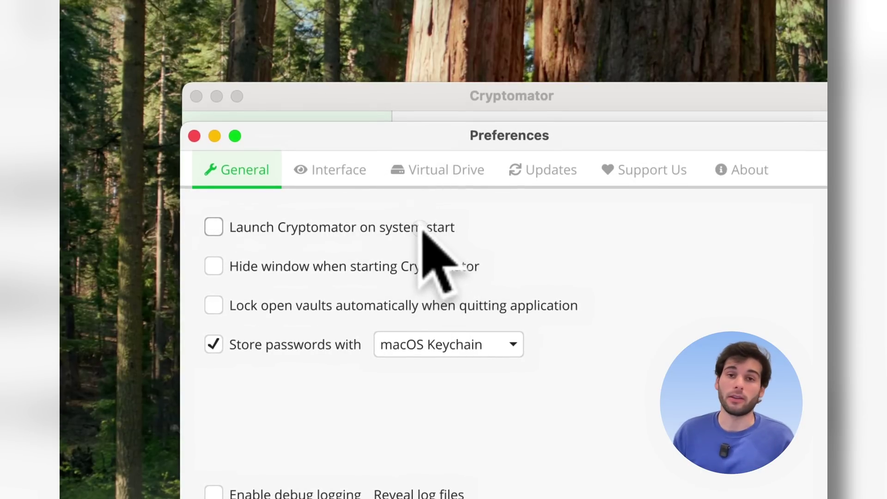
- Enable launch on system start and auto-lock on quit, keeping macOS Keychain for passwords
{"action": "left_click", "coordinate": [393, 195]}
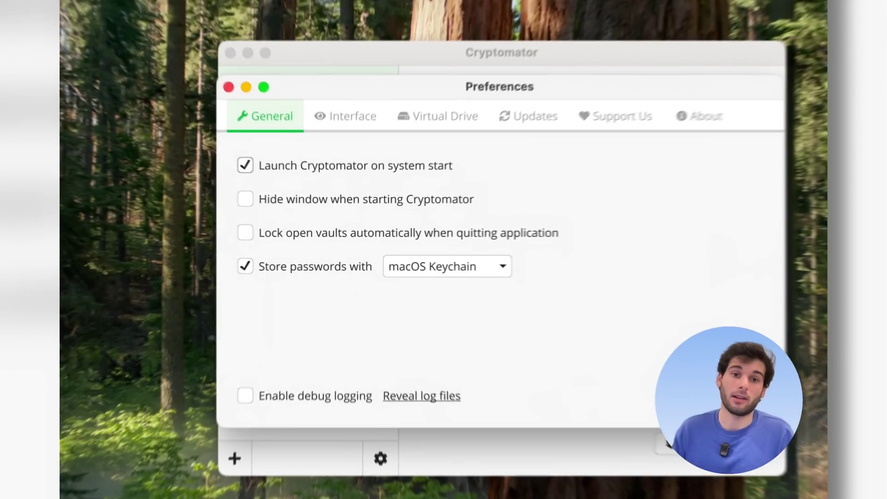
{"action": "left_click", "coordinate": [340, 237]}
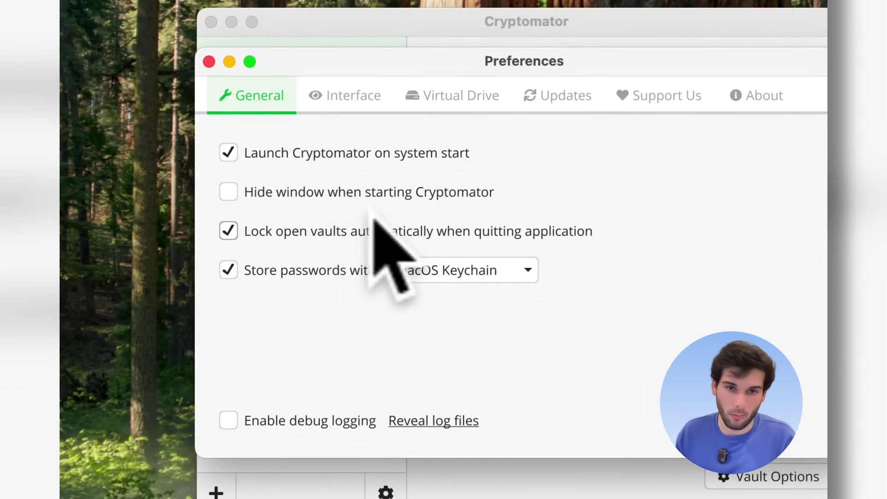
{"action": "left_click", "coordinate": [528, 270]}
{"action": "left_click", "coordinate": [513, 272]}
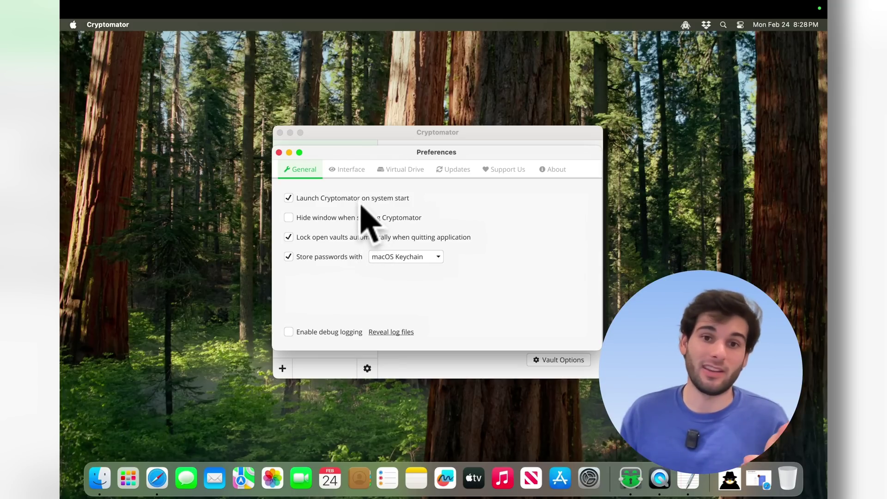
- In Interface settings, keep the System Default language and check how dark mode is unlocked
{"action": "left_click", "coordinate": [353, 176]}
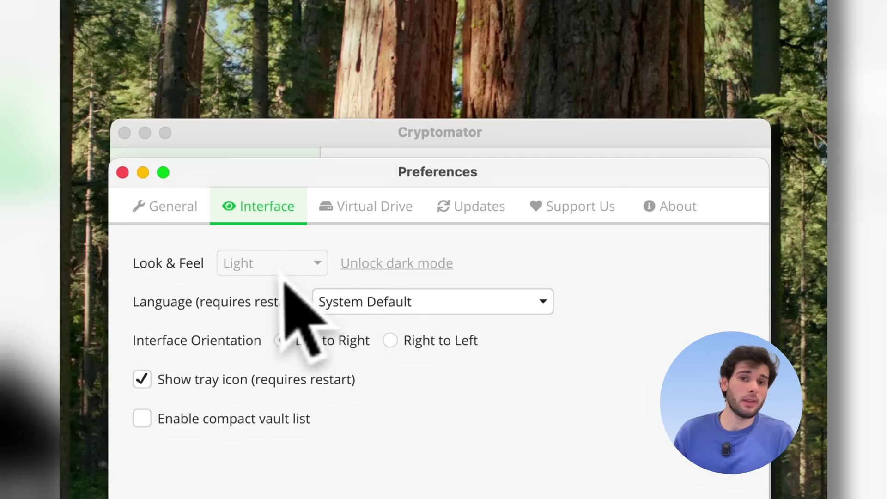
{"action": "left_click", "coordinate": [405, 215]}
{"action": "left_click", "coordinate": [529, 215]}
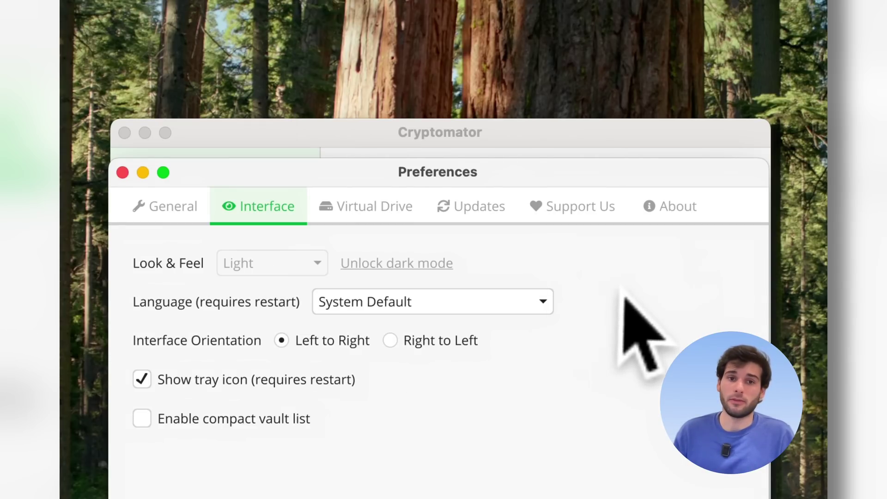
{"action": "left_click", "coordinate": [415, 264]}
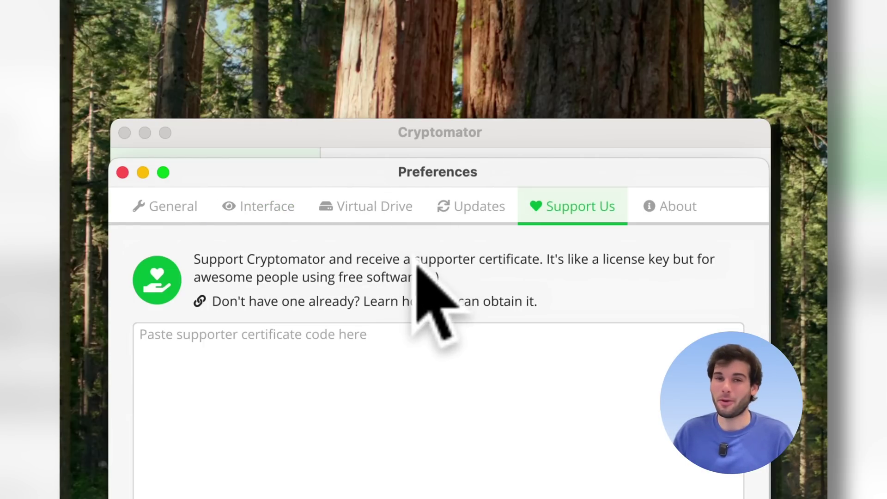
{"action": "left_click", "coordinate": [283, 203]}
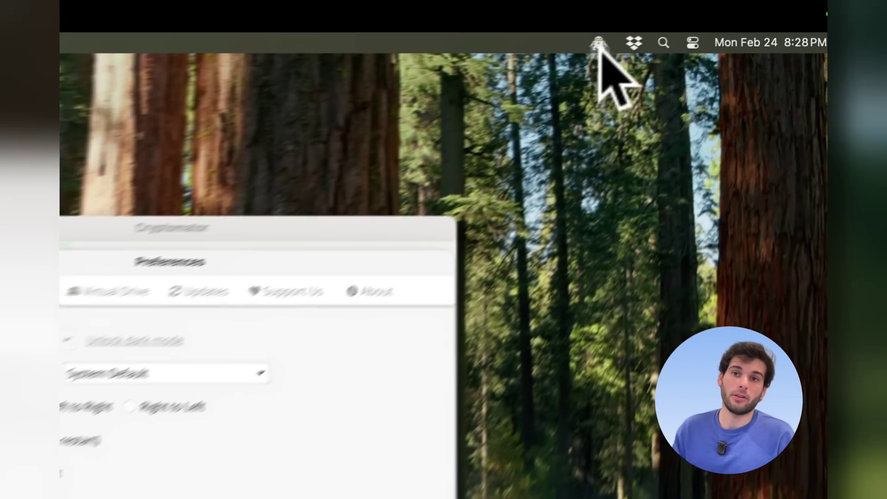
- Enable the compact vault list and view the Updates page showing version 1.15.1
{"action": "left_click", "coordinate": [686, 25]}
{"action": "left_click", "coordinate": [583, 101]}
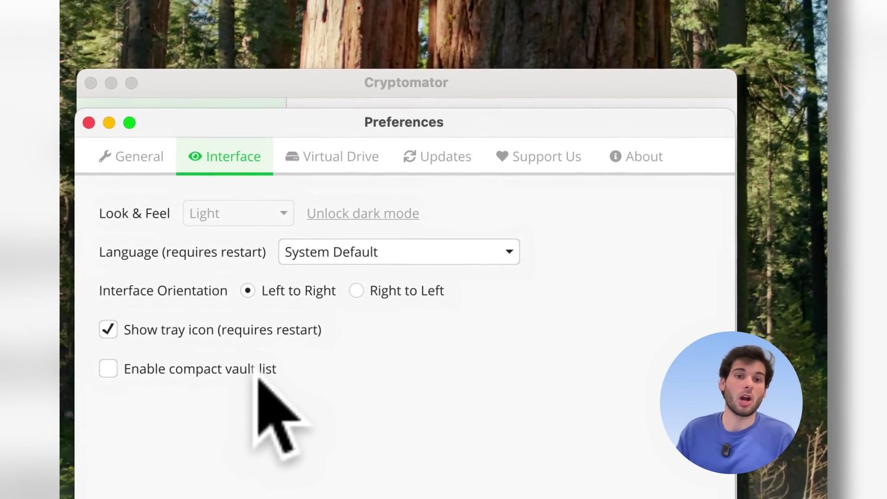
{"action": "left_click", "coordinate": [259, 372]}
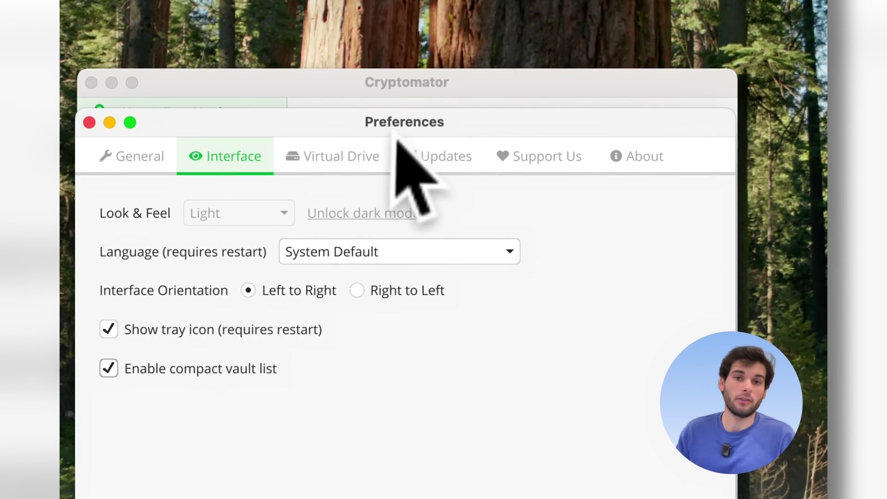
{"action": "left_click_drag", "start_coordinate": [396, 136], "coordinate": [647, 192]}
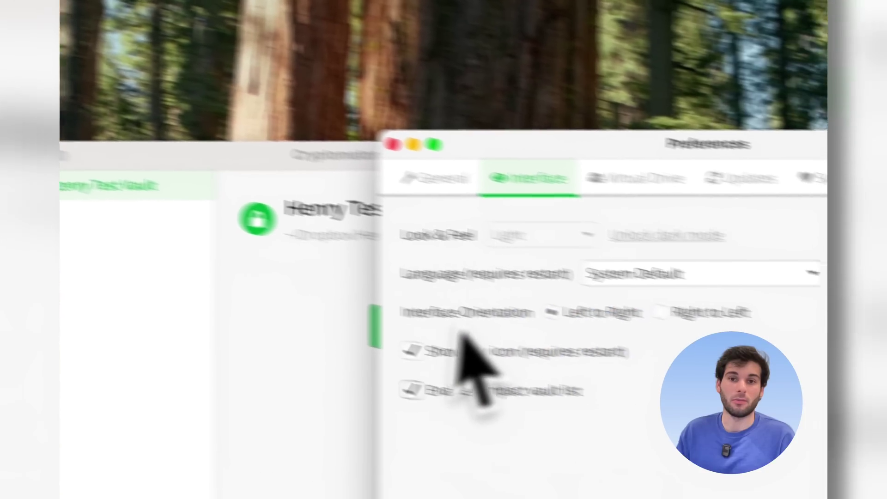
{"action": "left_click", "coordinate": [691, 227]}
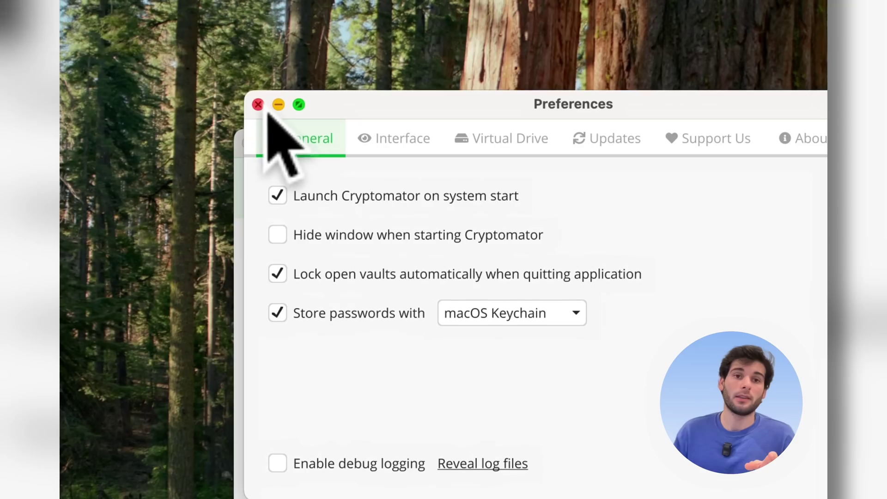
- In Henry Test Vault's options, enable the 30-minute idle lock and unlock-on-start, keeping Reveal Drive
{"action": "left_click", "coordinate": [257, 102]}
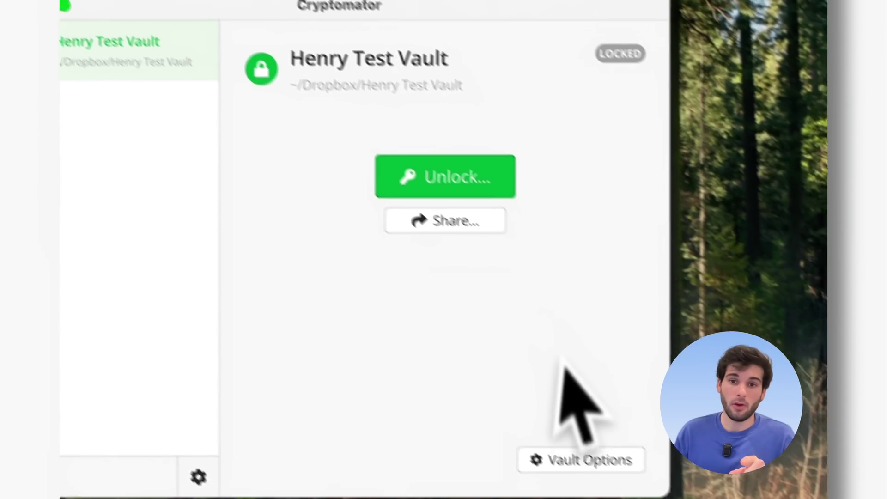
{"action": "left_click", "coordinate": [581, 460]}
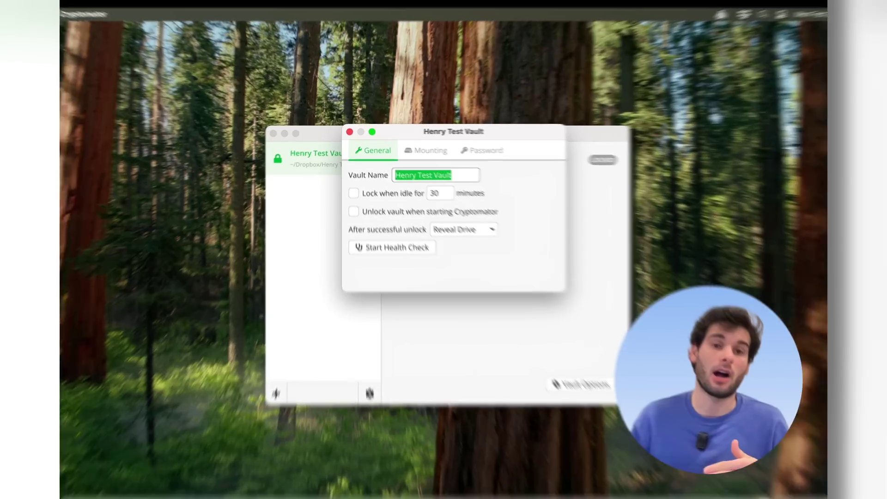
{"action": "left_click", "coordinate": [352, 187]}
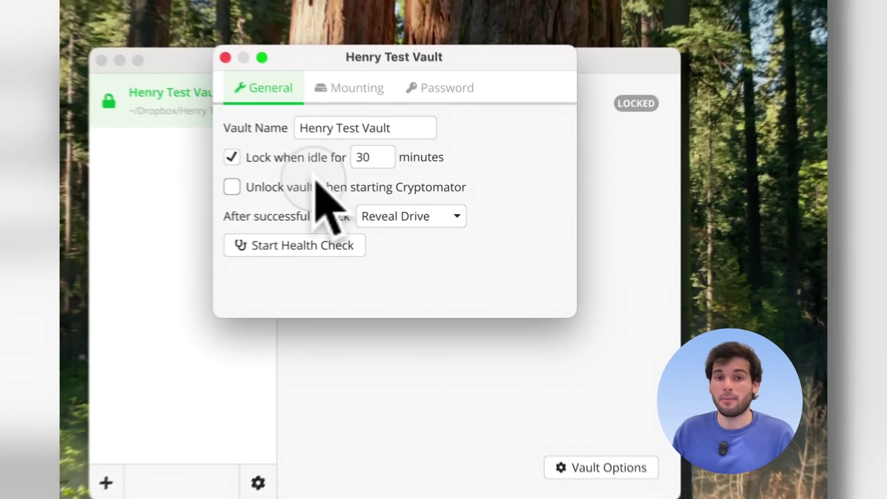
{"action": "left_click", "coordinate": [400, 203]}
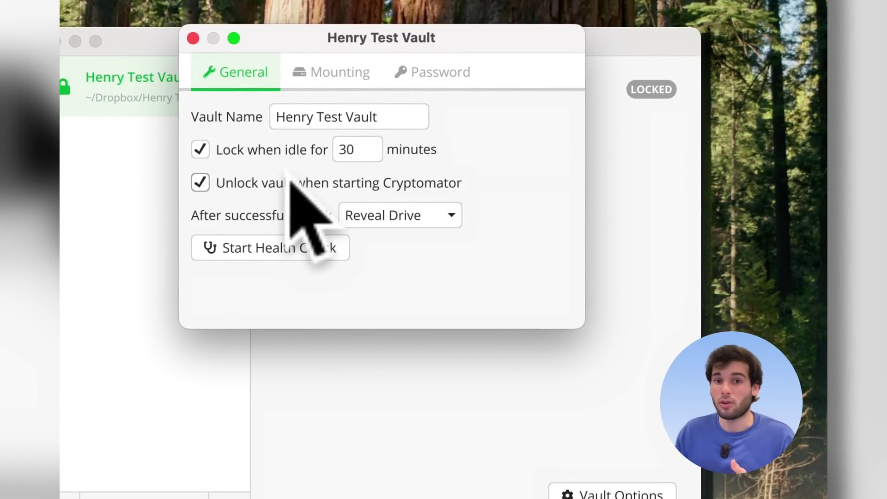
{"action": "left_click", "coordinate": [416, 214]}
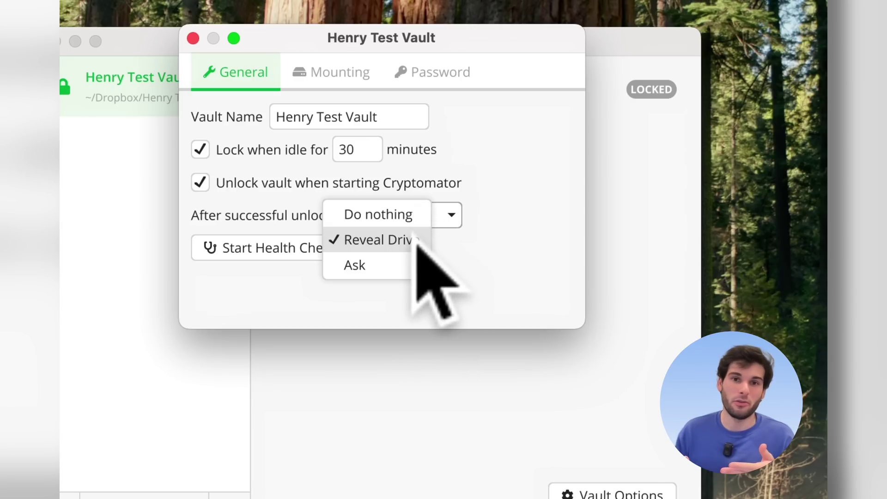
{"action": "left_click", "coordinate": [462, 255]}
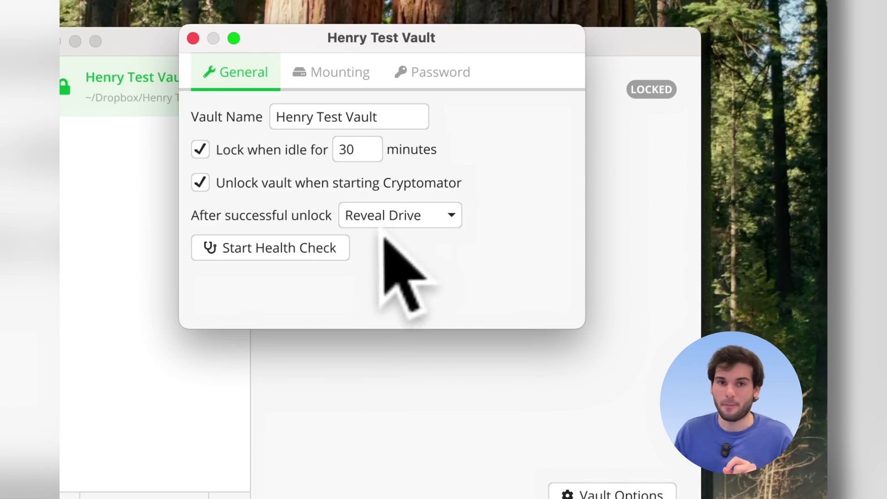
- Enter the vault password and run all health checks on Henry Test Vault
{"action": "left_click", "coordinate": [283, 247]}
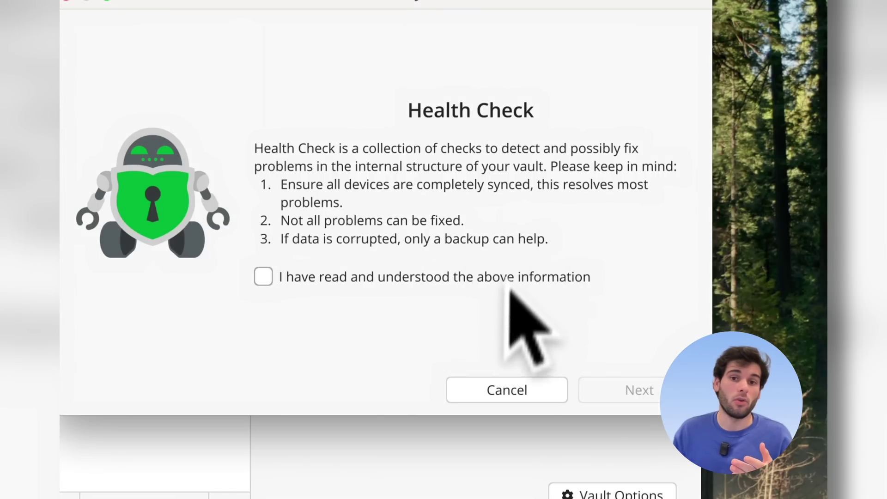
{"action": "left_click", "coordinate": [428, 277]}
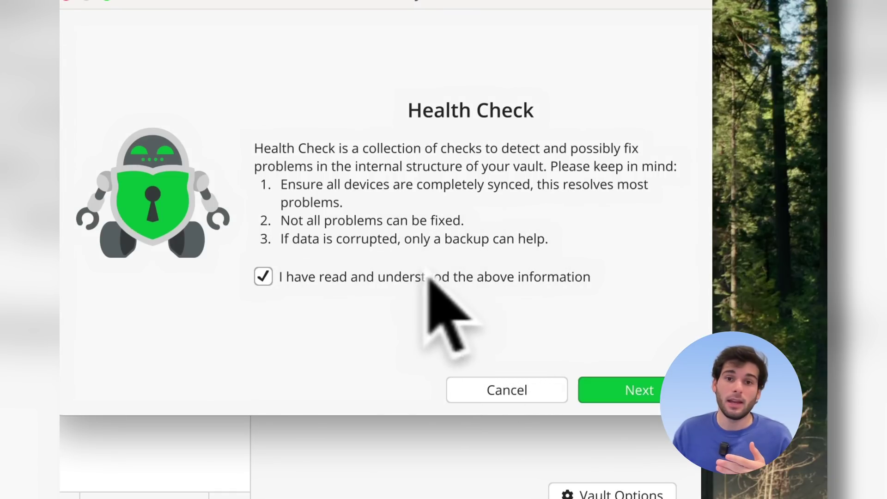
{"action": "left_click", "coordinate": [630, 389]}
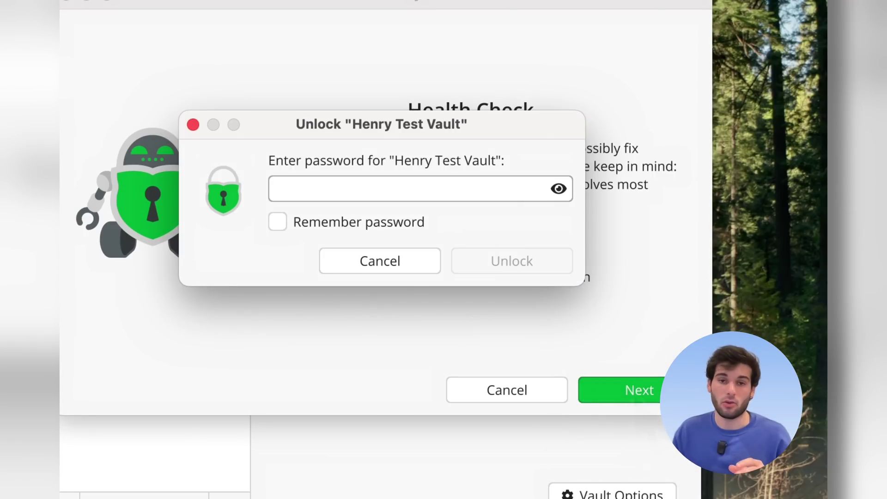
{"action": "type", "text": "*********"}
{"action": "key", "text": "Return"}
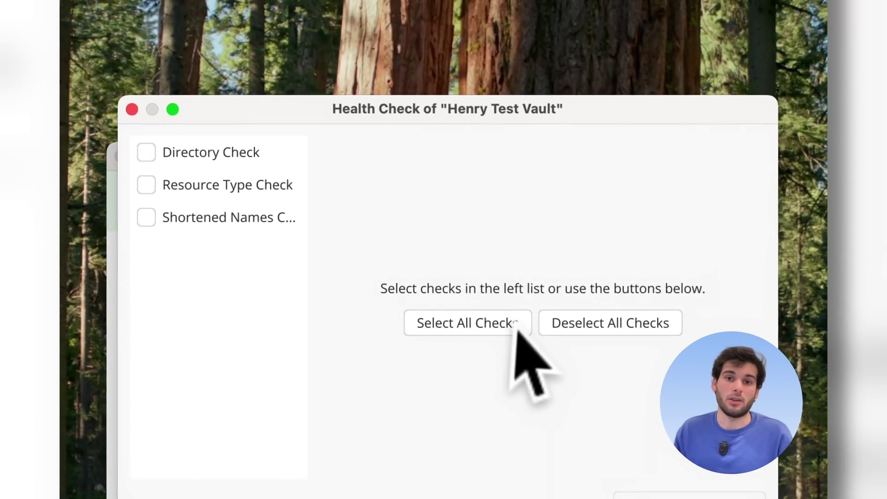
{"action": "left_click", "coordinate": [490, 283]}
{"action": "left_click", "coordinate": [670, 465]}
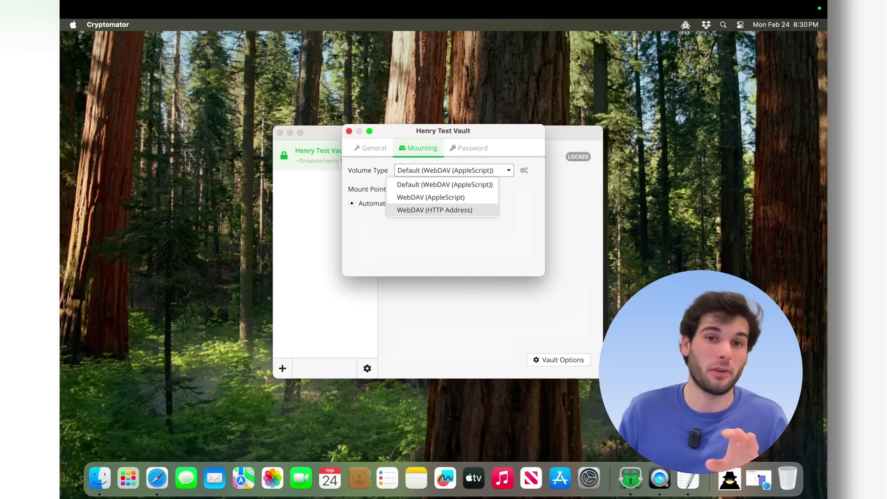
- Request the recovery key from the vault's Password settings, cancel, and close the vault options
{"action": "left_click", "coordinate": [455, 255]}
{"action": "left_click", "coordinate": [463, 152]}
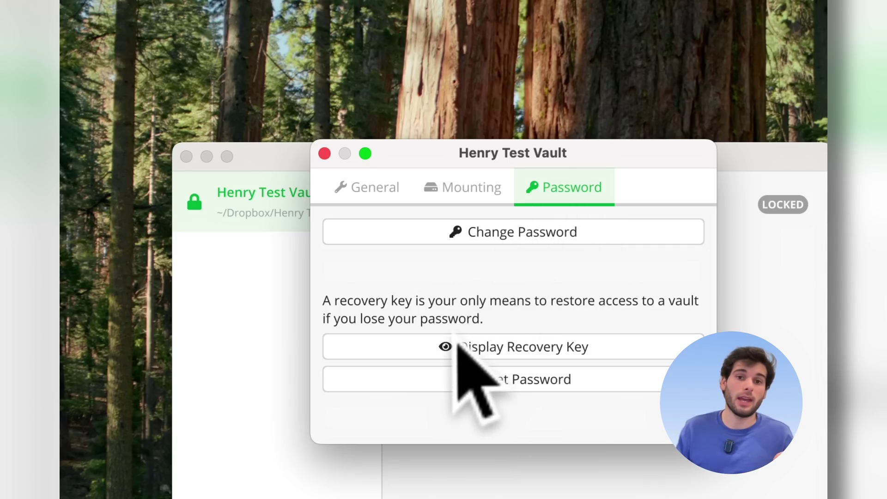
{"action": "left_click", "coordinate": [461, 347]}
{"action": "left_click", "coordinate": [489, 347]}
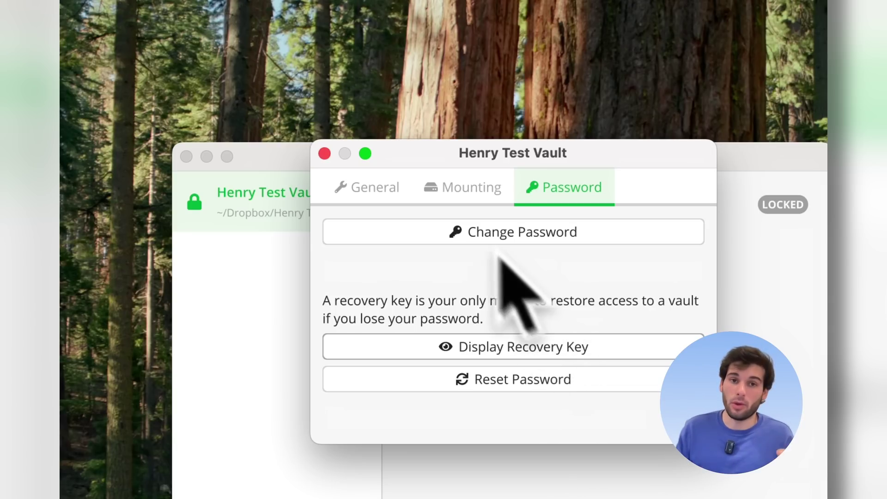
{"action": "left_click", "coordinate": [325, 154]}
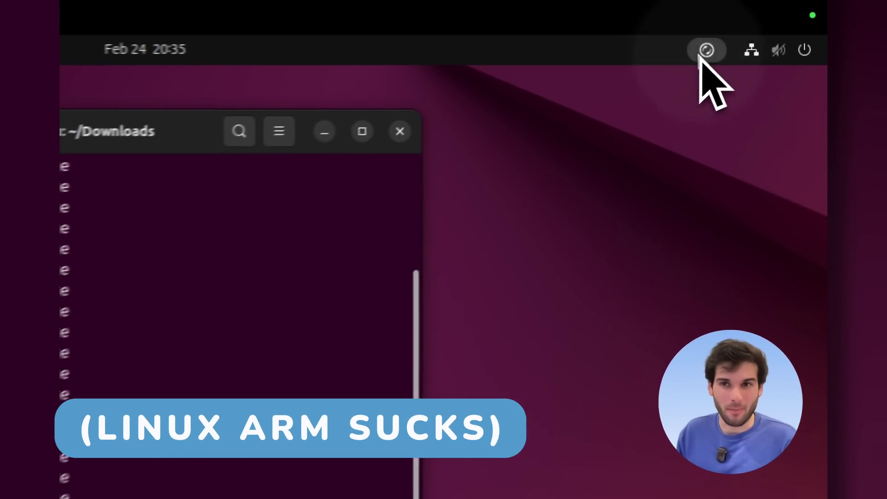
- Open the Dropbox folder in Files from the Dropbox tray menu and enter Henry Test Vault
{"action": "left_click", "coordinate": [699, 55]}
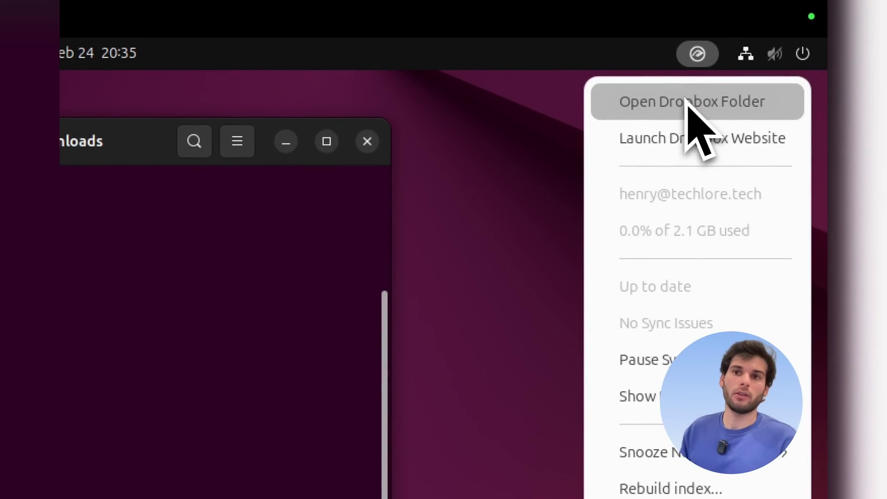
{"action": "left_click", "coordinate": [686, 102]}
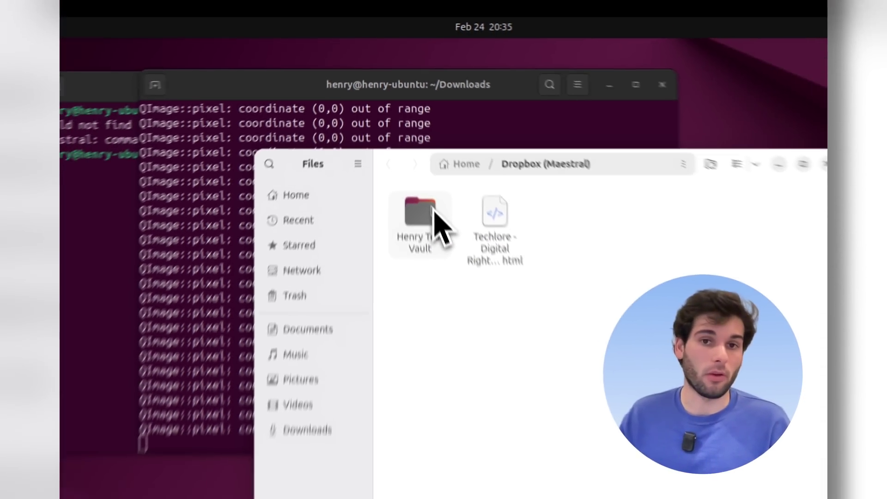
{"action": "double_click", "coordinate": [458, 308]}
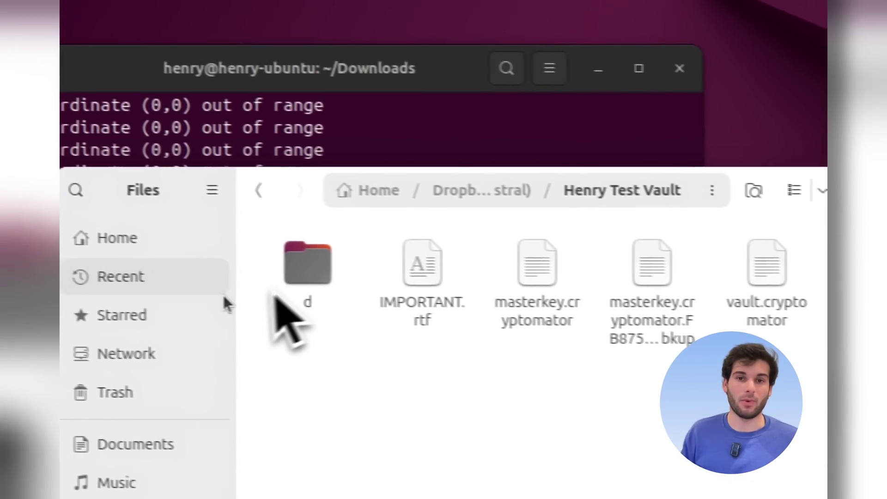
- Browse into the encrypted d/VL subfolders, then return to the Henry Test Vault folder
{"action": "left_click", "coordinate": [72, 264]}
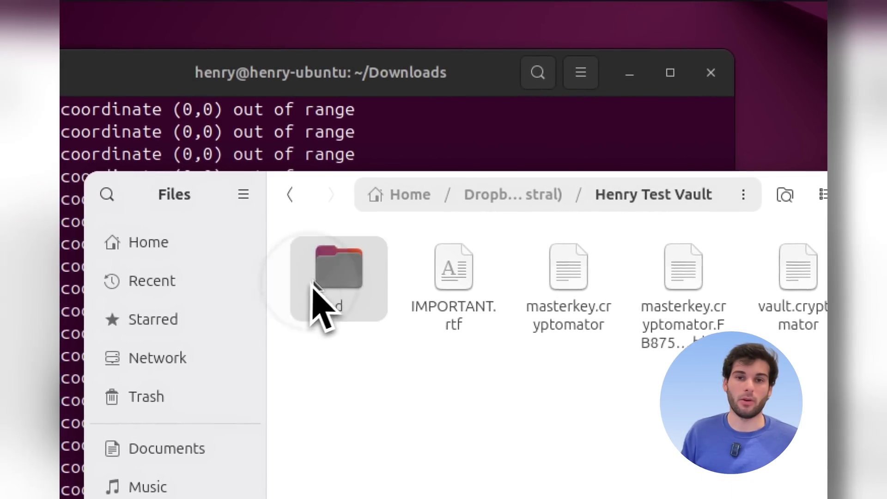
{"action": "double_click", "coordinate": [314, 286]}
{"action": "double_click", "coordinate": [361, 298]}
{"action": "double_click", "coordinate": [372, 297]}
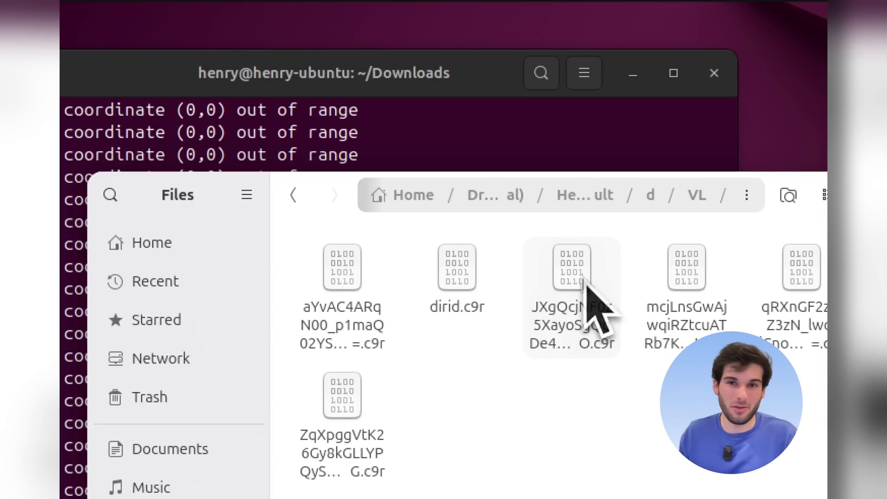
{"action": "left_click", "coordinate": [577, 195]}
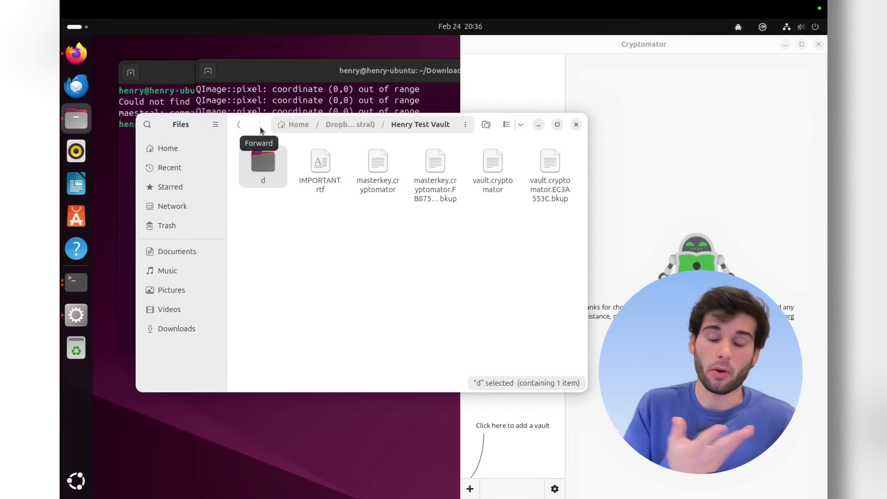
- Bring Cryptomator forward from its tray menu and choose to add an existing vault
{"action": "left_click", "coordinate": [479, 122]}
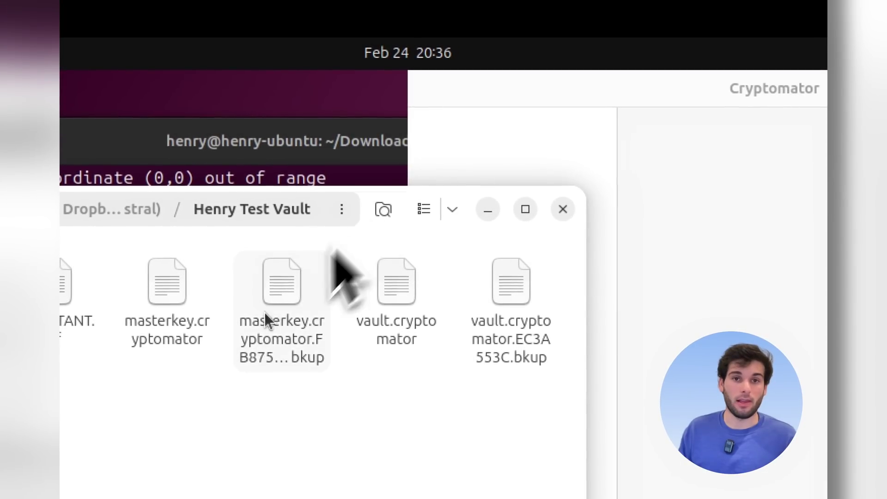
{"action": "left_click", "coordinate": [679, 53]}
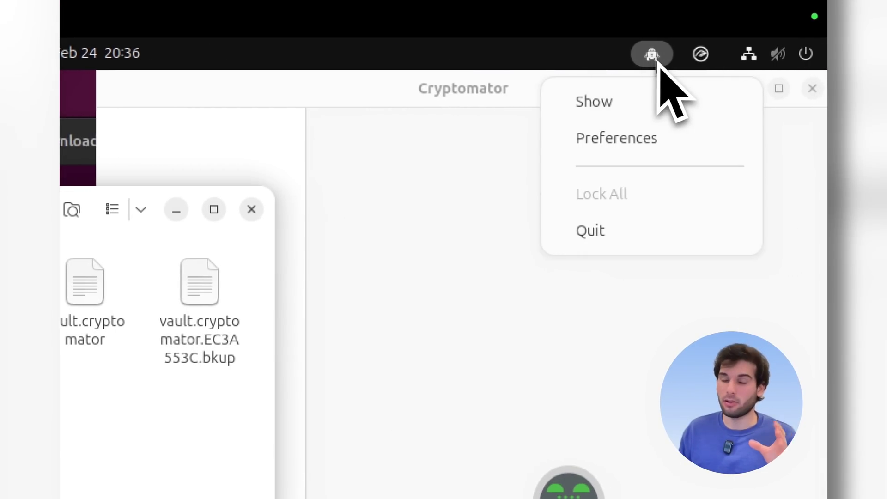
{"action": "left_click", "coordinate": [685, 61]}
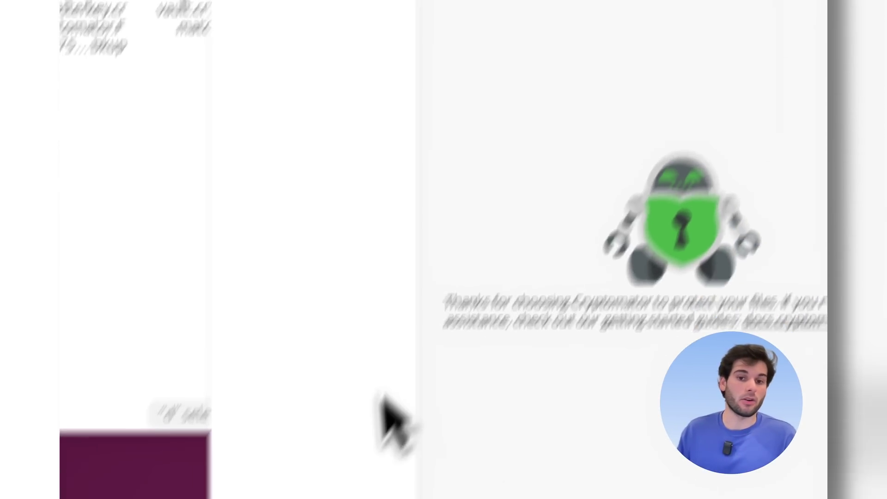
{"action": "left_click", "coordinate": [385, 481]}
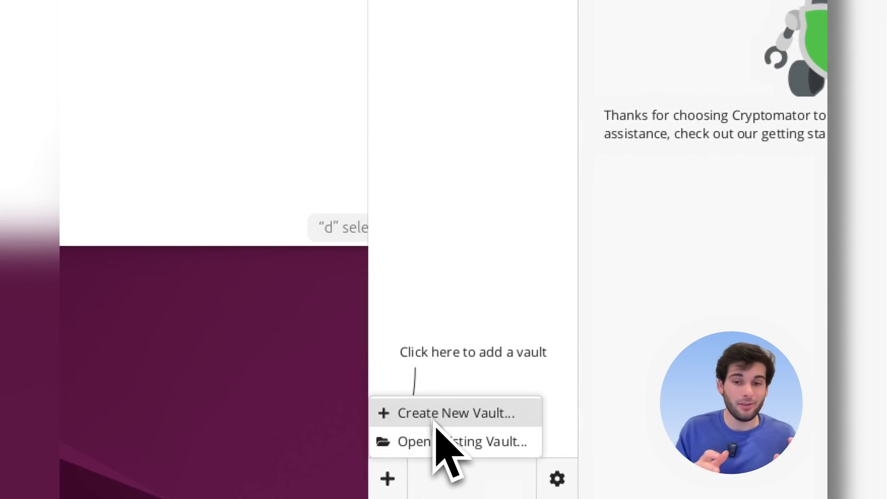
{"action": "left_click", "coordinate": [434, 439]}
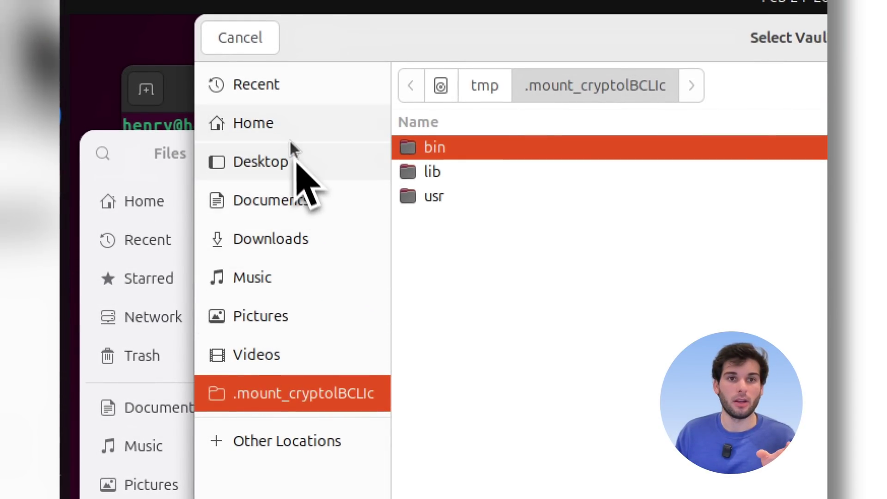
- Select vault.cryptomator in ~/Dropbox (Maestral)/Henry Test Vault and open it
{"action": "left_click", "coordinate": [290, 138]}
{"action": "left_click", "coordinate": [505, 222]}
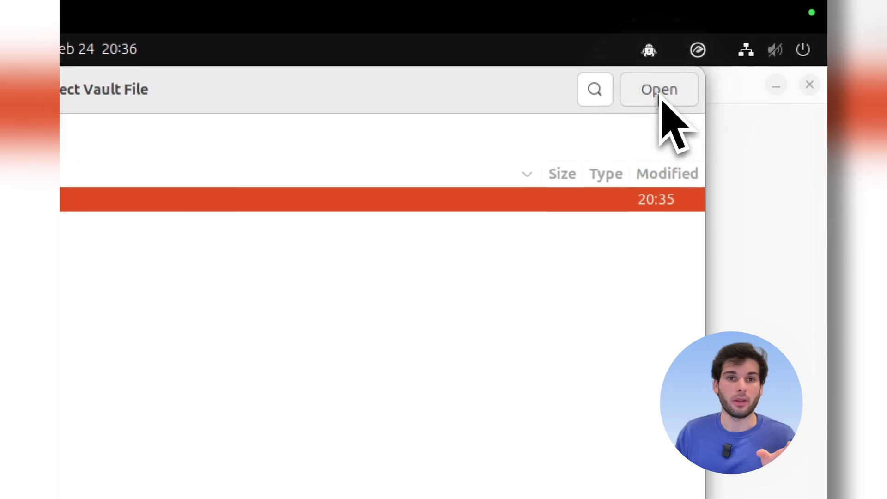
{"action": "left_click", "coordinate": [674, 64]}
{"action": "left_click", "coordinate": [690, 87]}
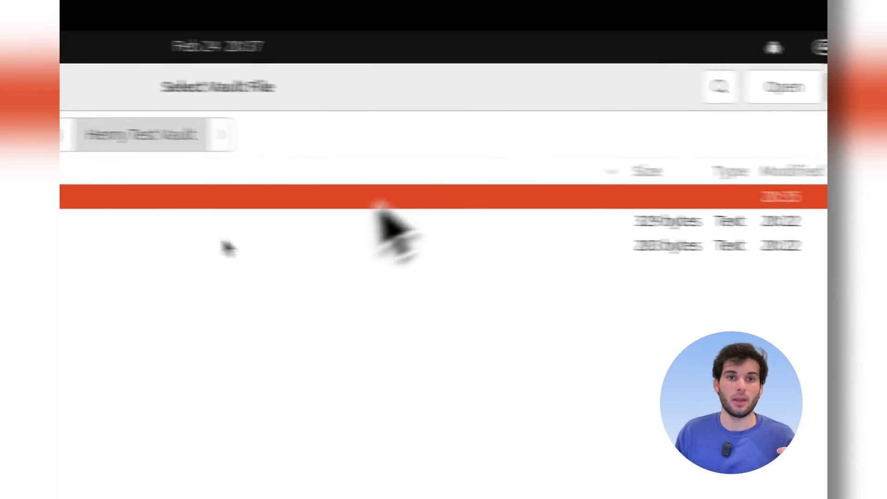
{"action": "left_click", "coordinate": [130, 245]}
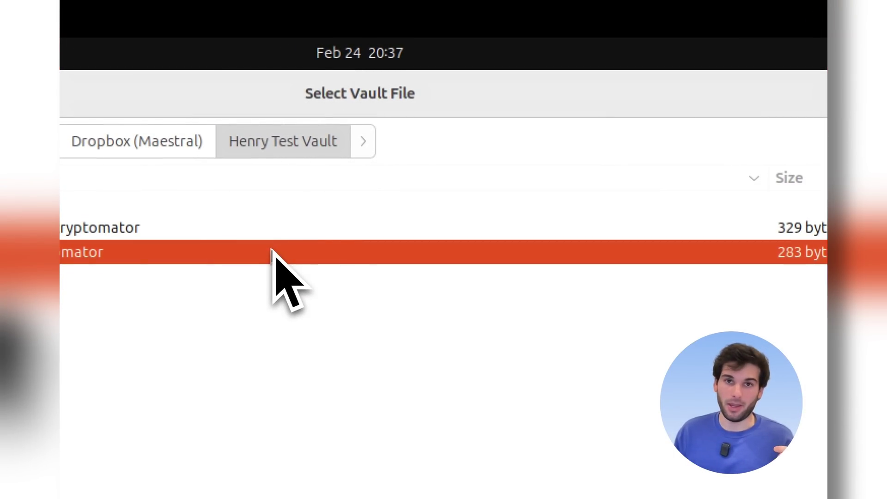
{"action": "left_click", "coordinate": [744, 90]}
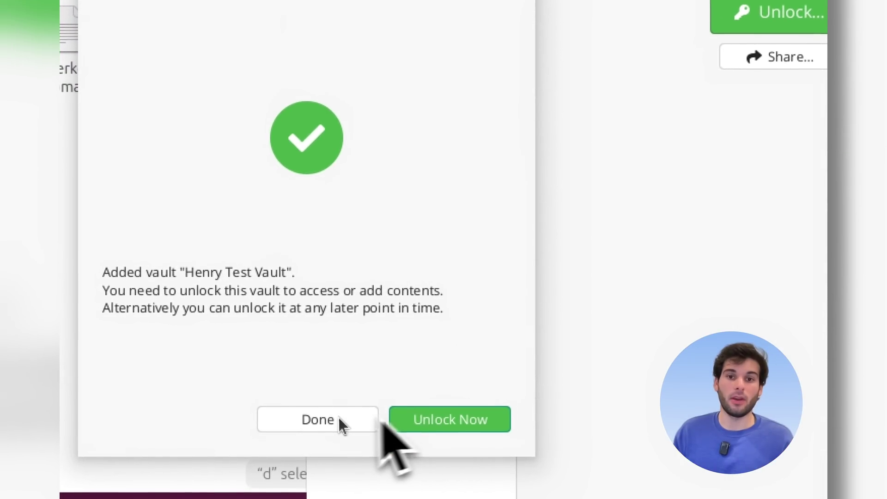
- Unlock Henry Test Vault with its password and dismiss the unlock-successful confirmation
{"action": "left_click", "coordinate": [439, 412]}
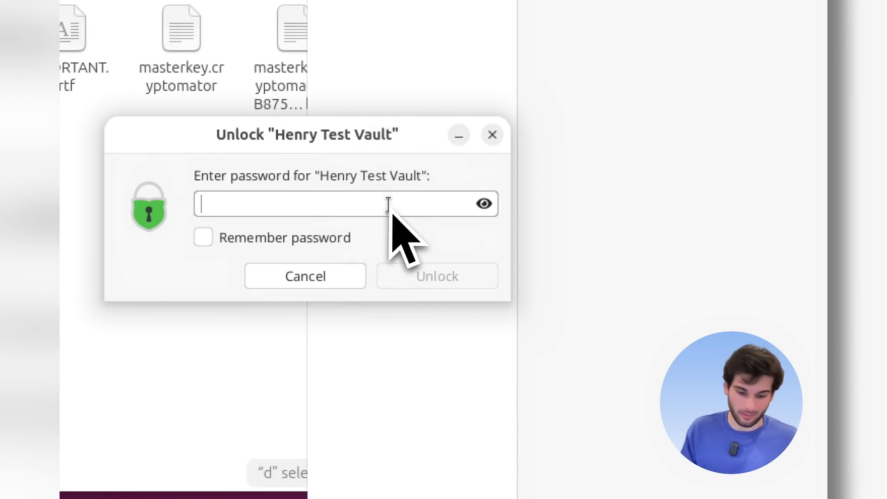
{"action": "type", "text": "••••••••••"}
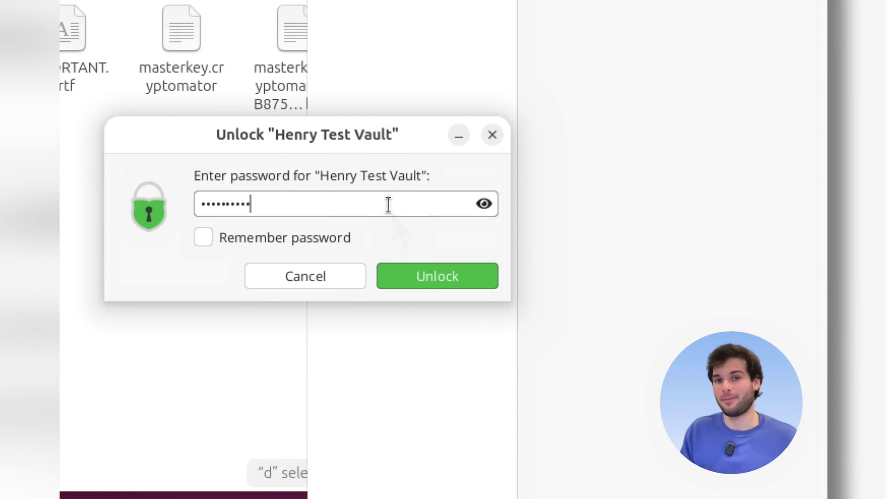
{"action": "key", "text": "Return"}
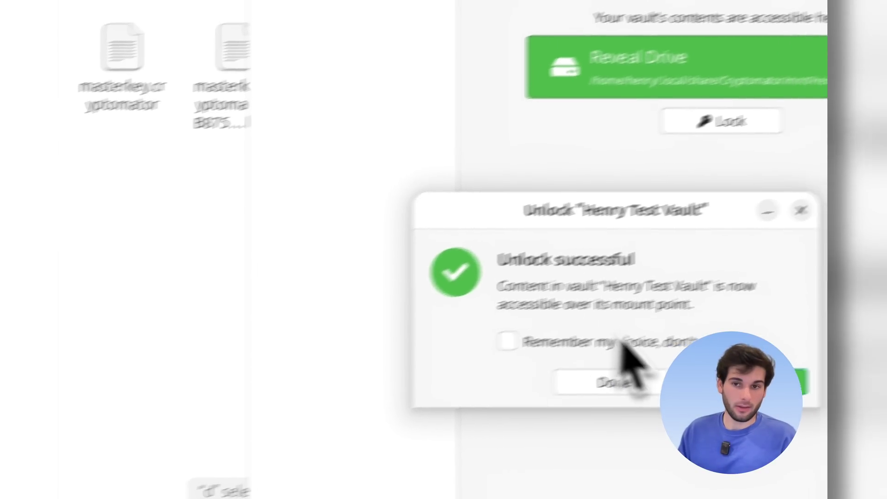
{"action": "left_click", "coordinate": [757, 370]}
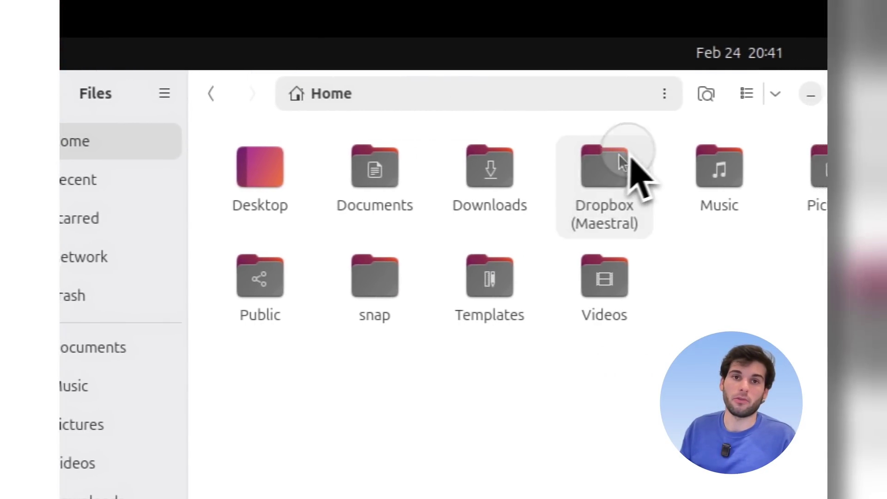
- Open Dropbox (Maestral) to show Henry Test Vault beside the Techlore - Digital Rights HTML file
{"action": "double_click", "coordinate": [619, 157]}
{"action": "left_click_drag", "start_coordinate": [478, 215], "coordinate": [370, 231]}
{"action": "left_click", "coordinate": [254, 303]}
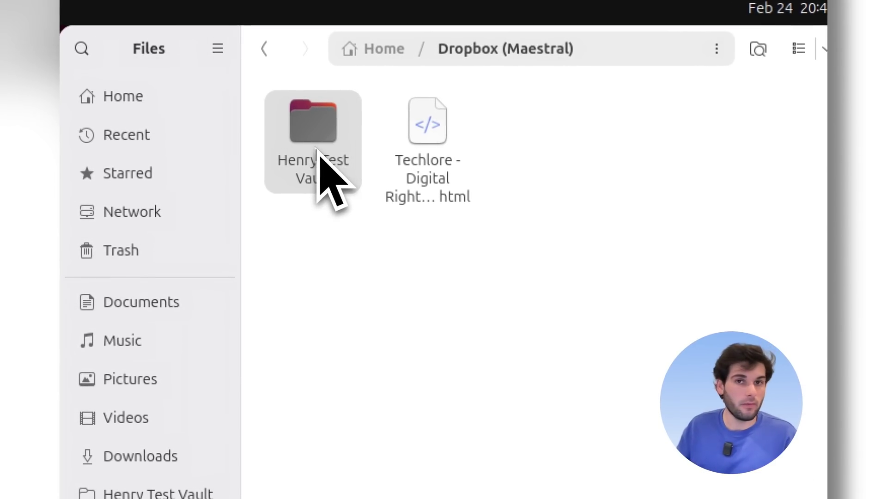
{"action": "left_click", "coordinate": [400, 354]}
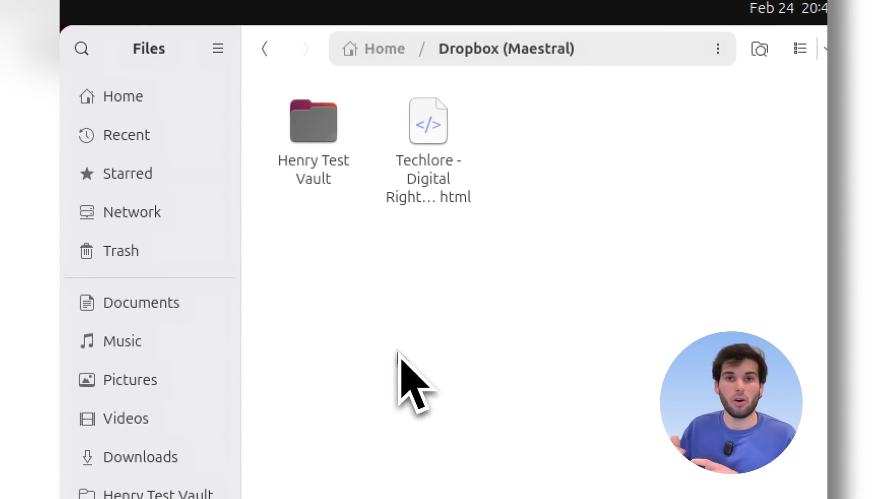